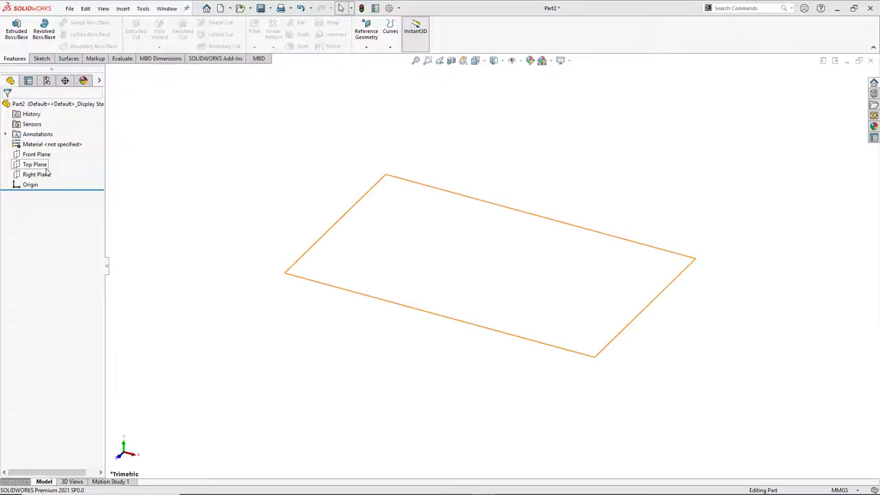
# Sketch a 300 mm diameter circle centred on the origin on the Top Plane
pyautogui.click(42, 168)
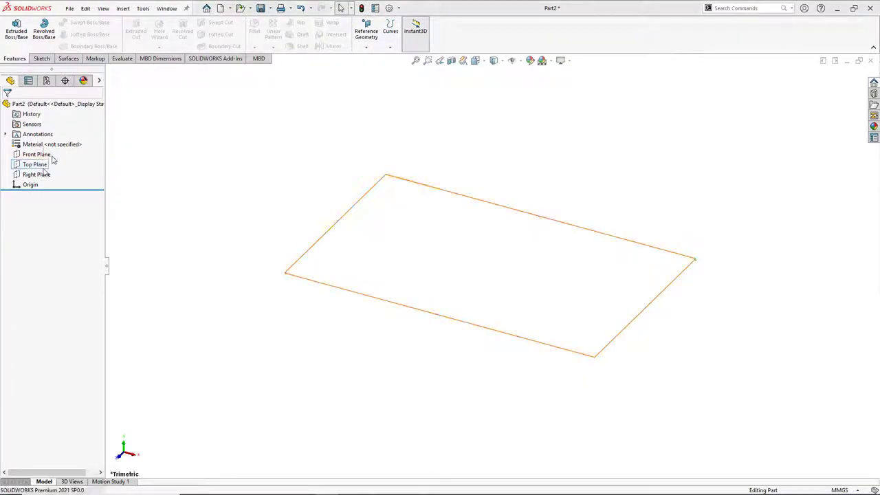
pyautogui.click(52, 126)
pyautogui.click(78, 23)
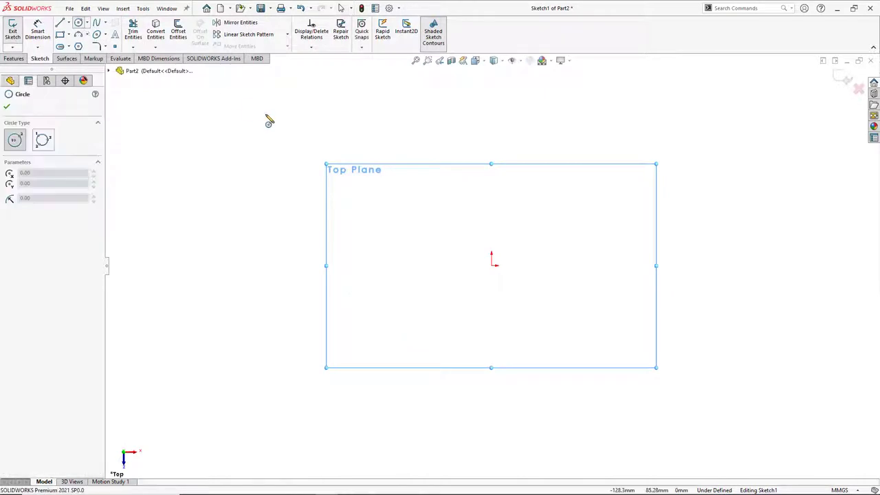
pyautogui.click(492, 265)
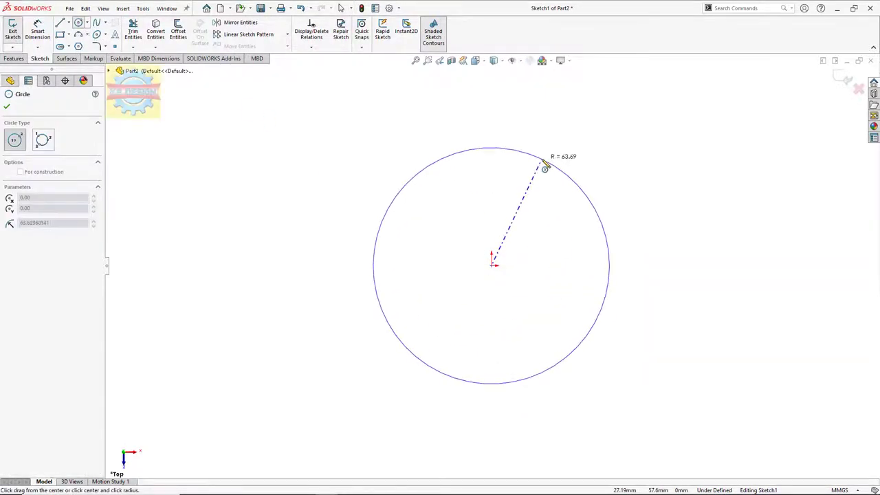
pyautogui.click(548, 162)
pyautogui.press('Escape')
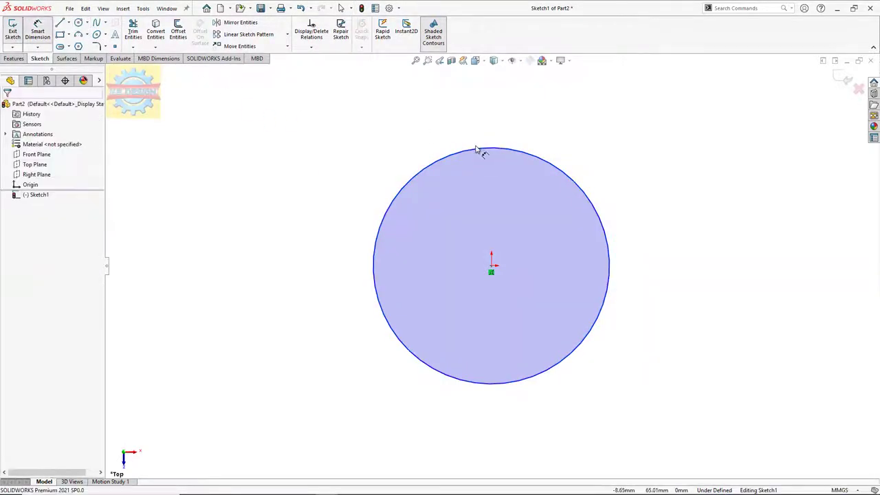
pyautogui.click(475, 148)
pyautogui.click(486, 187)
pyautogui.write('300')
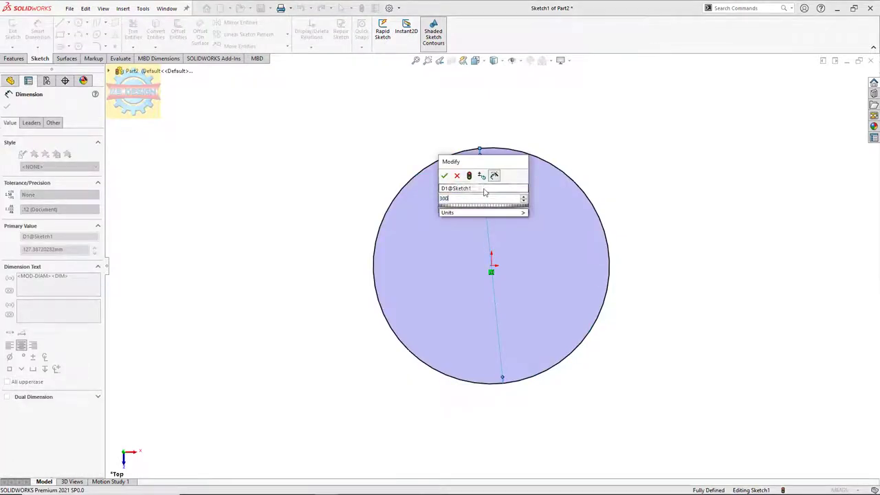
pyautogui.press('Return')
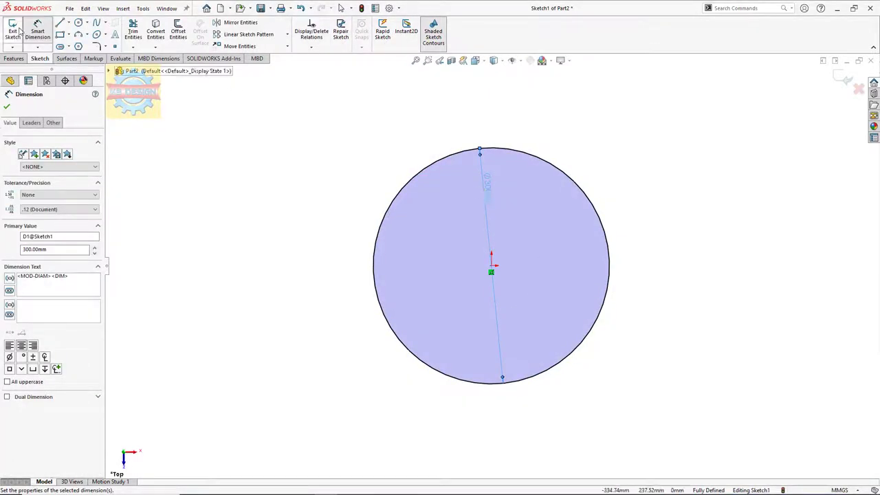
pyautogui.press('Escape')
pyautogui.click(13, 31)
# Create Plane1 offset 500 mm above the Top Plane
pyautogui.click(34, 164)
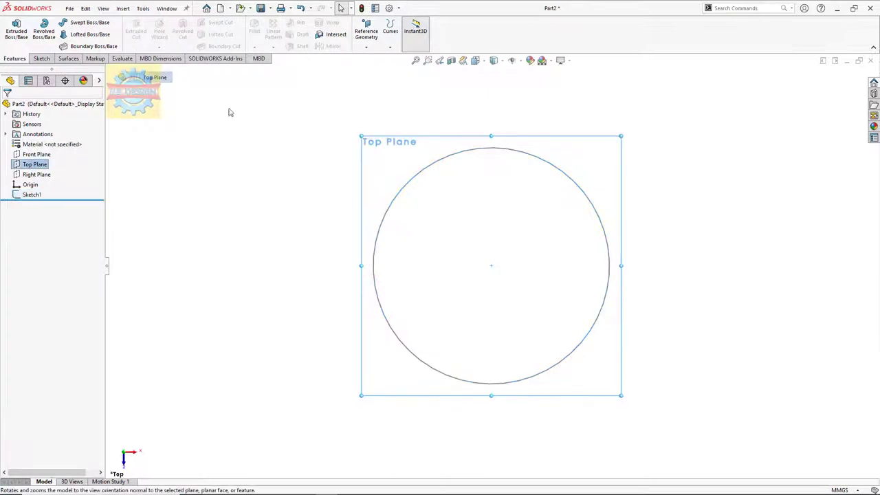
pyautogui.click(372, 48)
pyautogui.click(373, 60)
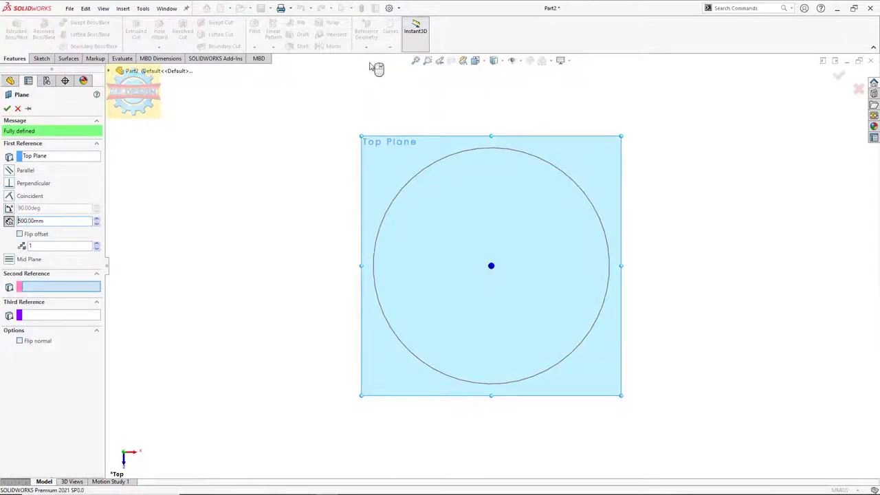
pyautogui.click(7, 109)
pyautogui.scroll(-5, 474, 237)
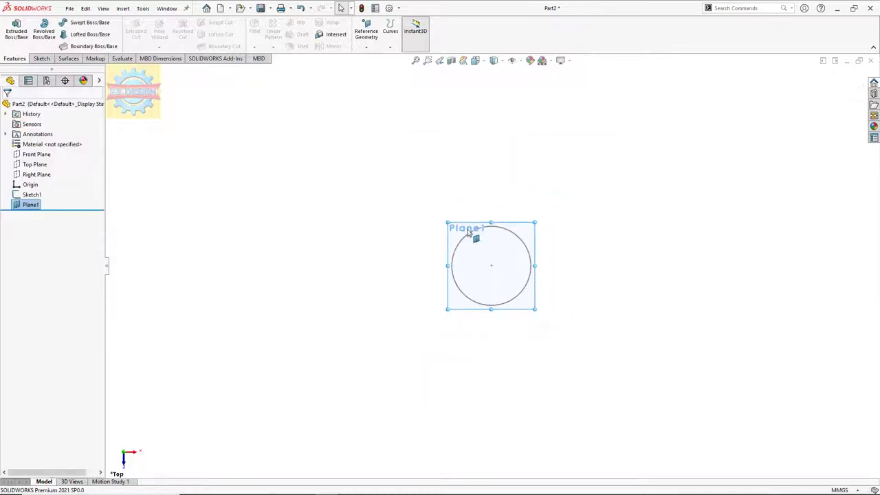
pyautogui.moveTo(474, 237); pyautogui.dragTo(471, 142, button='middle')
# Draw a circle centred on the origin in a new sketch on Plane1
pyautogui.click(40, 59)
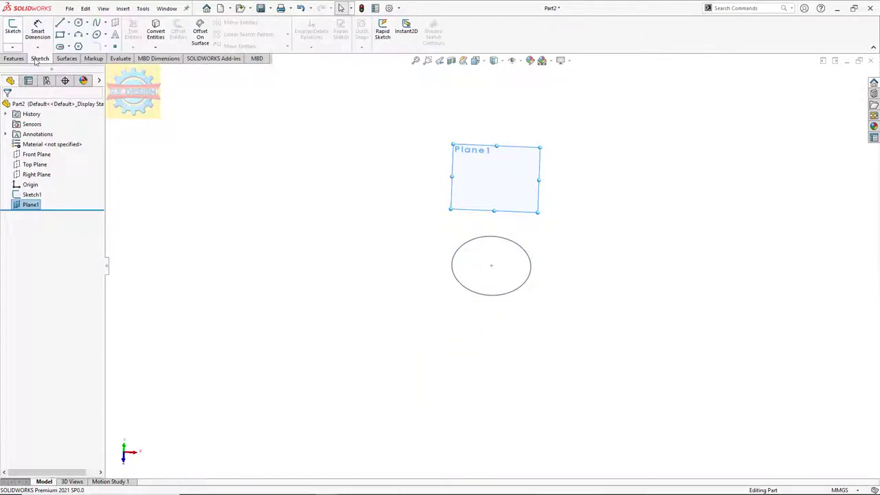
pyautogui.click(14, 30)
pyautogui.click(78, 22)
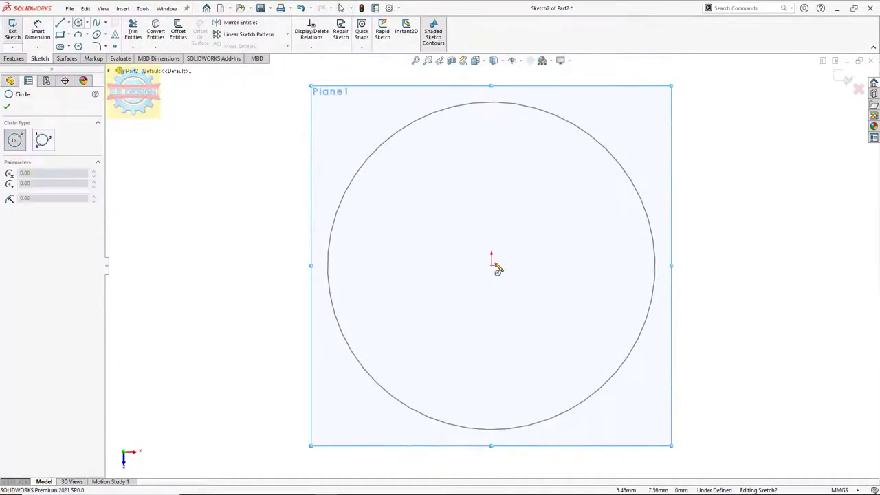
pyautogui.click(491, 266)
pyautogui.click(521, 194)
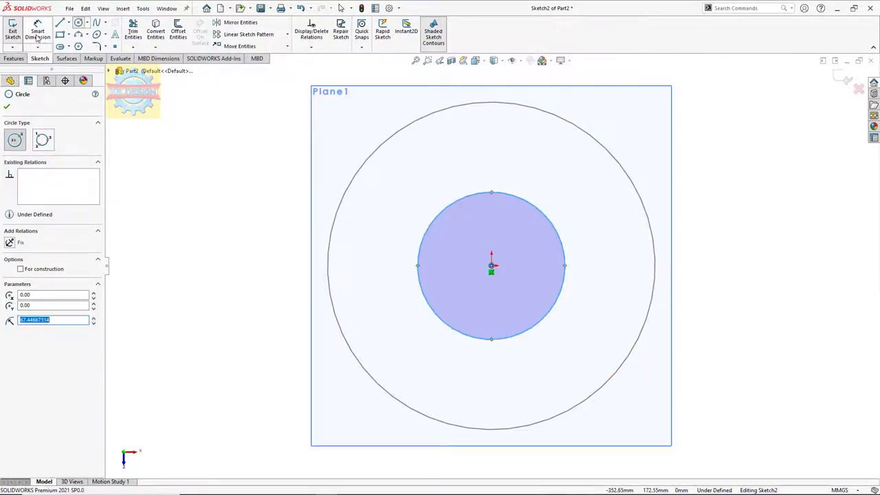
pyautogui.press('Escape')
# Dimension the small circle to 70 mm diameter and exit the sketch
pyautogui.click(521, 195)
pyautogui.click(513, 224)
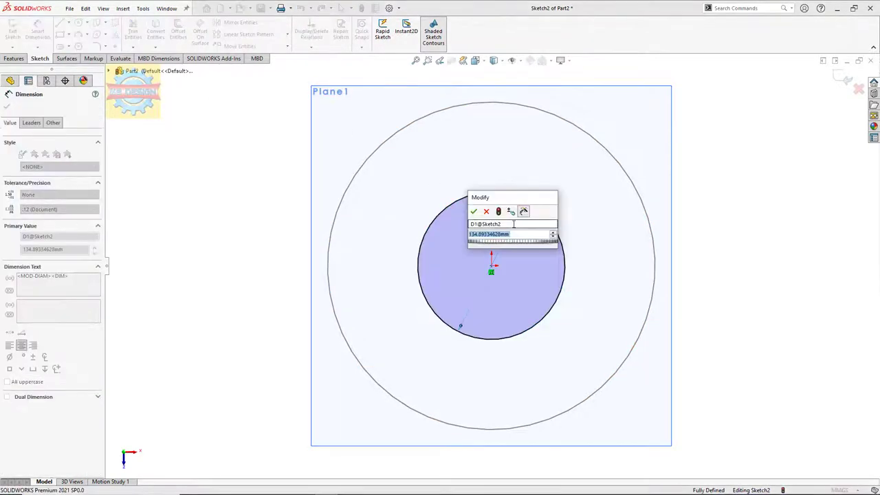
pyautogui.write('70')
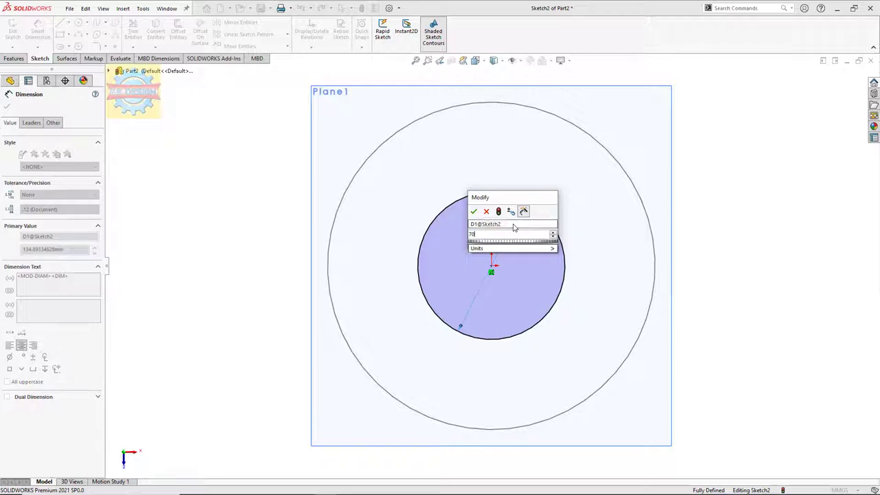
pyautogui.press('Return')
pyautogui.click(13, 31)
pyautogui.scroll(3, 480, 277)
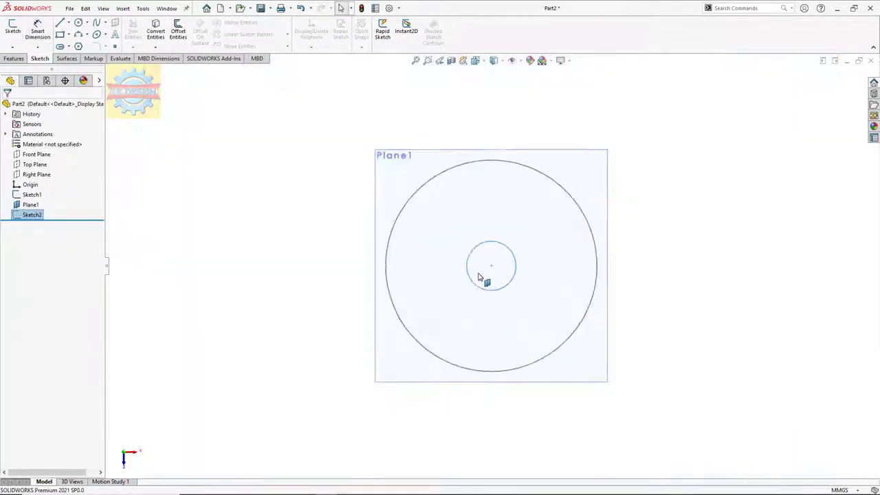
pyautogui.moveTo(479, 277); pyautogui.dragTo(531, 202, button='middle')
# Hide Plane1 and start a new sketch on the Right Plane
pyautogui.click(531, 203)
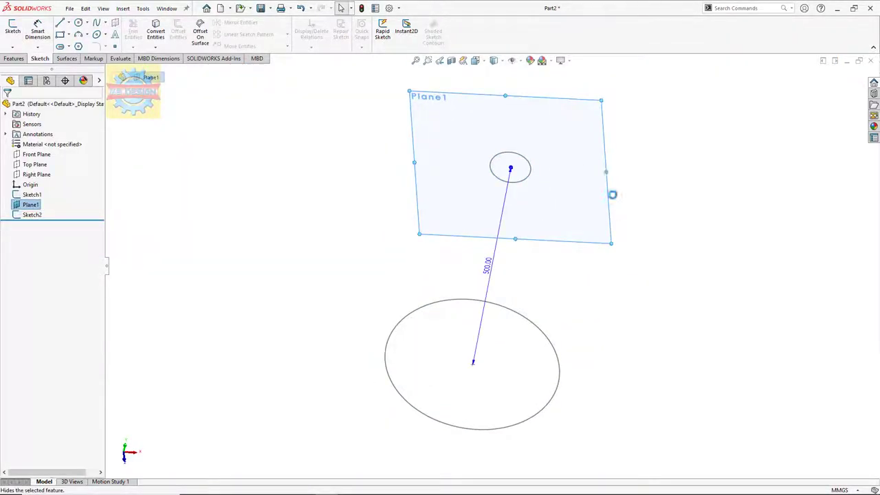
pyautogui.click(613, 194)
pyautogui.click(48, 176)
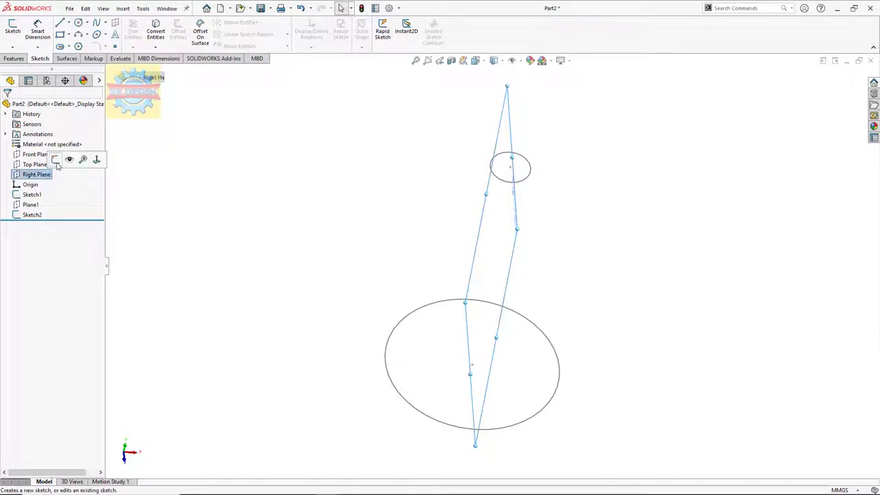
pyautogui.click(60, 160)
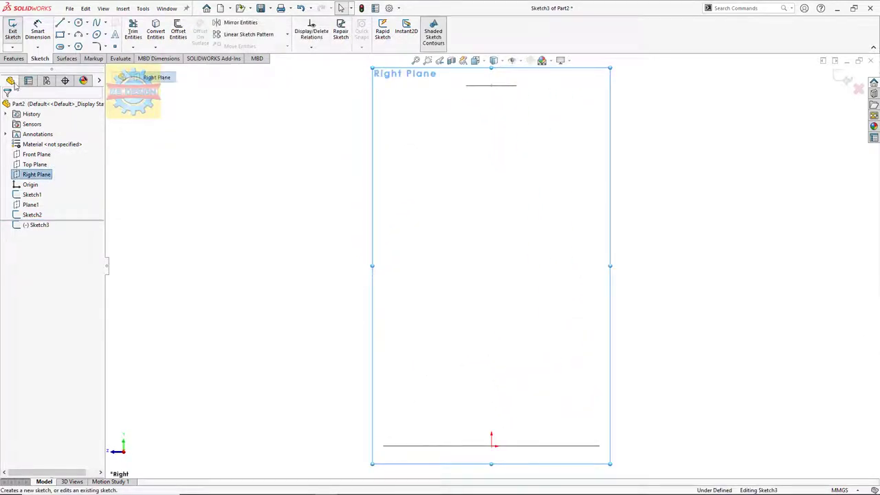
# Draw a slanted line from the large circle's rim to the small circle, plus a short upward tail
pyautogui.click(60, 23)
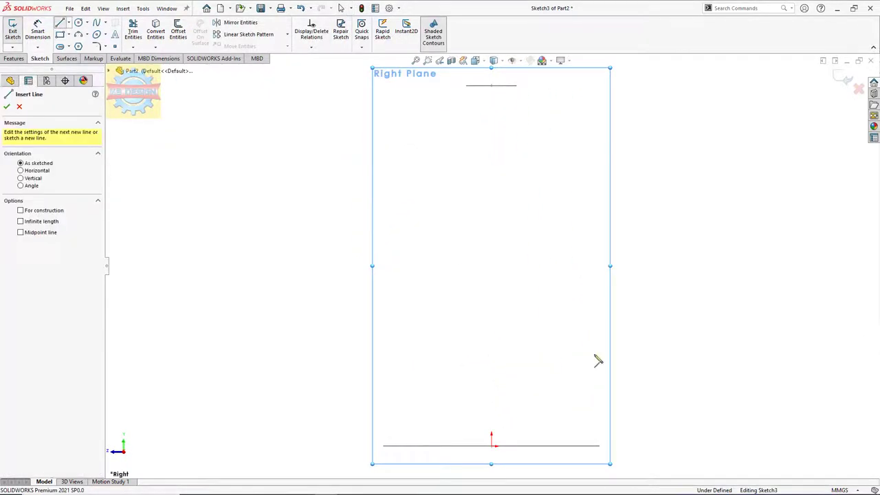
pyautogui.click(599, 447)
pyautogui.press('z')
pyautogui.click(506, 180)
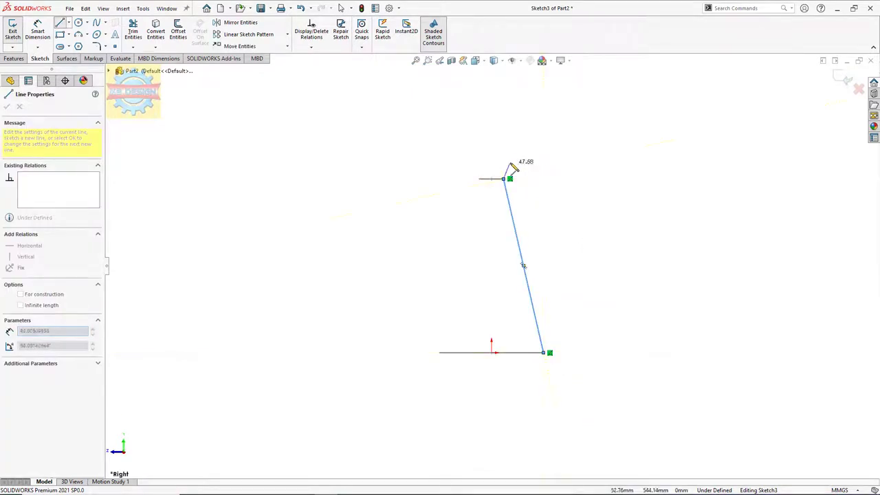
pyautogui.click(513, 152)
pyautogui.press('Escape')
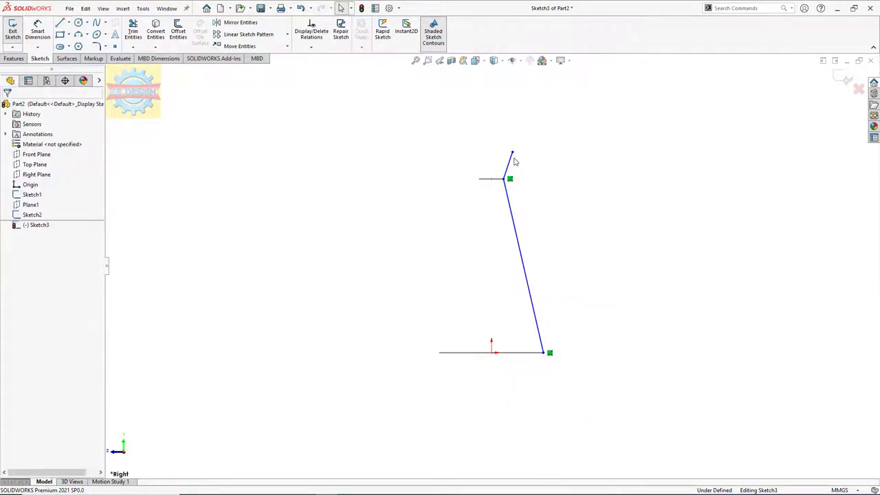
pyautogui.moveTo(529, 181); pyautogui.dragTo(535, 225, button='middle')
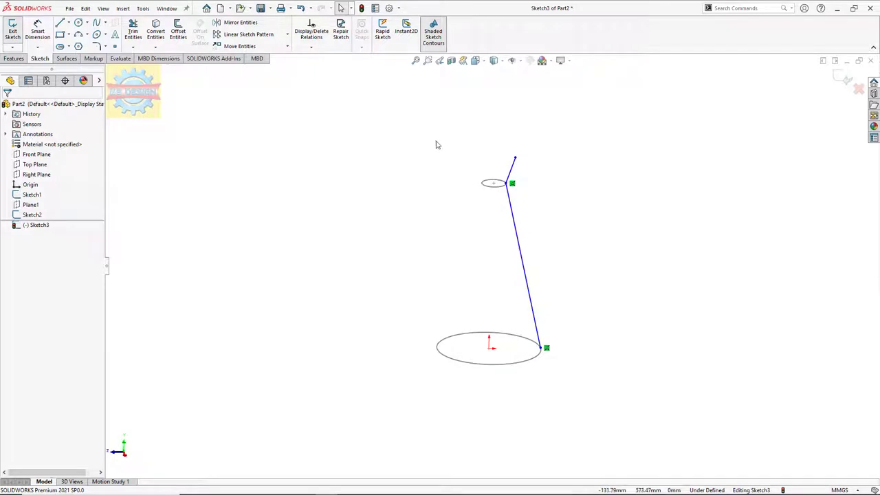
# Pierce the line's lower endpoint to the large circle and its upper point to the small circle
pyautogui.click(311, 46)
pyautogui.click(320, 67)
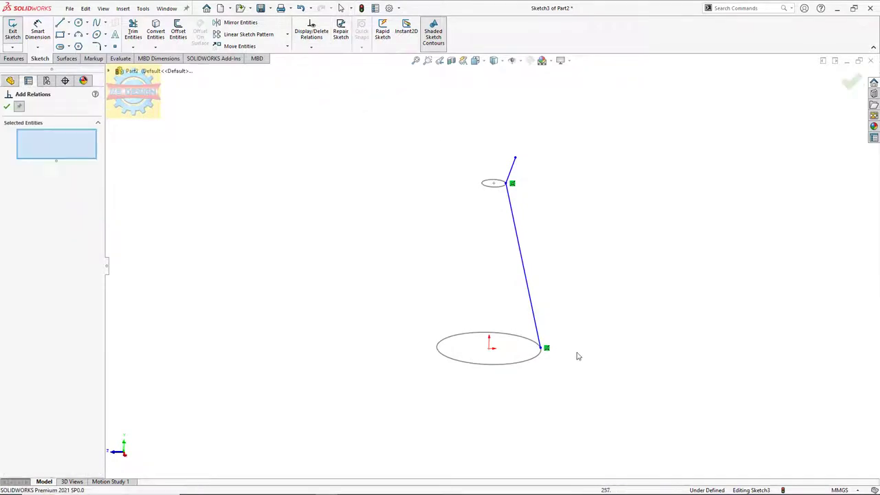
pyautogui.click(542, 348)
pyautogui.click(539, 355)
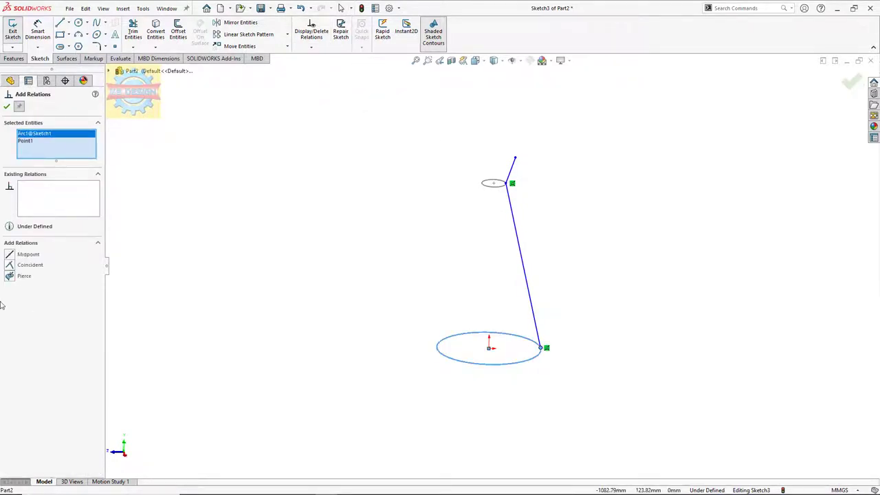
pyautogui.click(9, 277)
pyautogui.rightClick(64, 152)
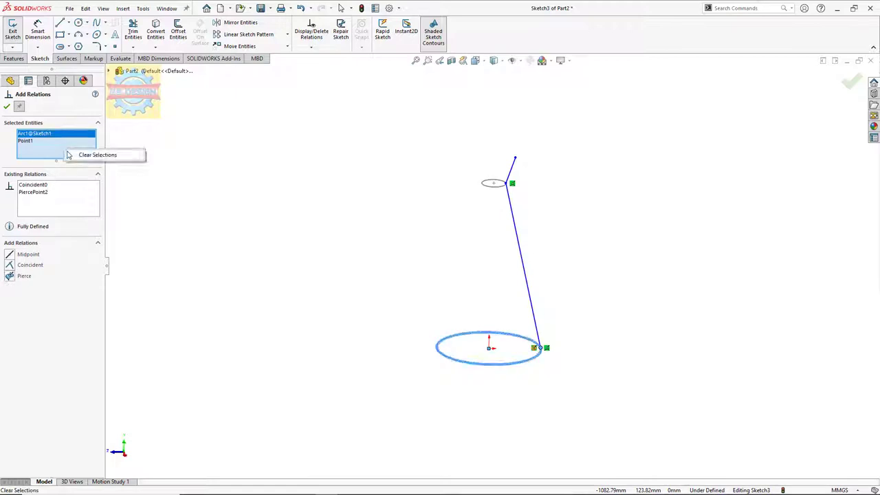
pyautogui.click(97, 155)
pyautogui.click(505, 184)
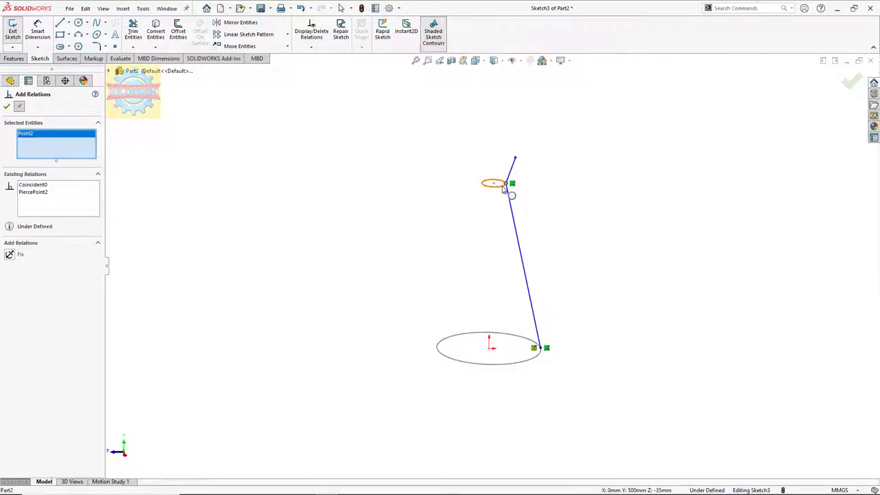
pyautogui.click(506, 187)
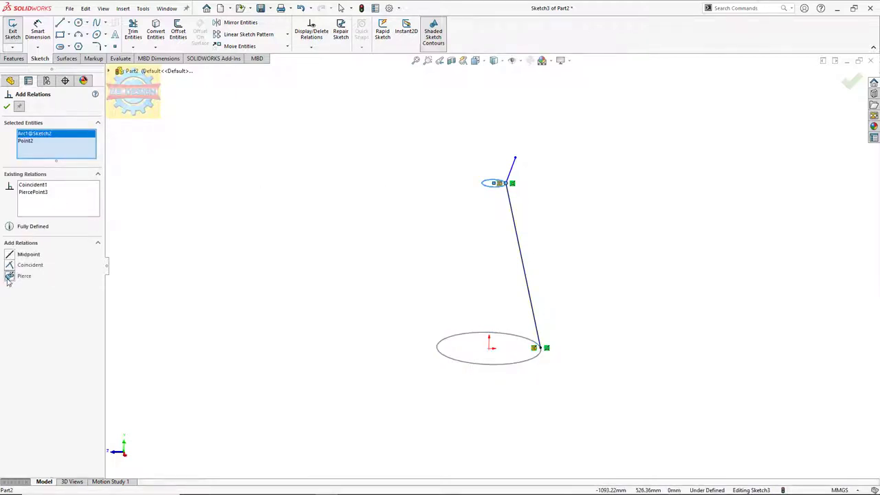
pyautogui.click(38, 32)
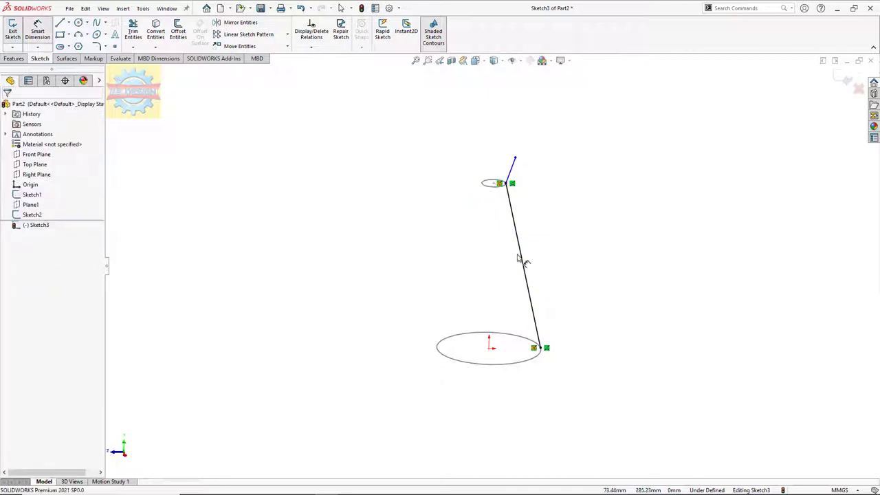
# Dimension the angle between the slanted line and its tail to 150°
pyautogui.click(511, 190)
pyautogui.click(510, 178)
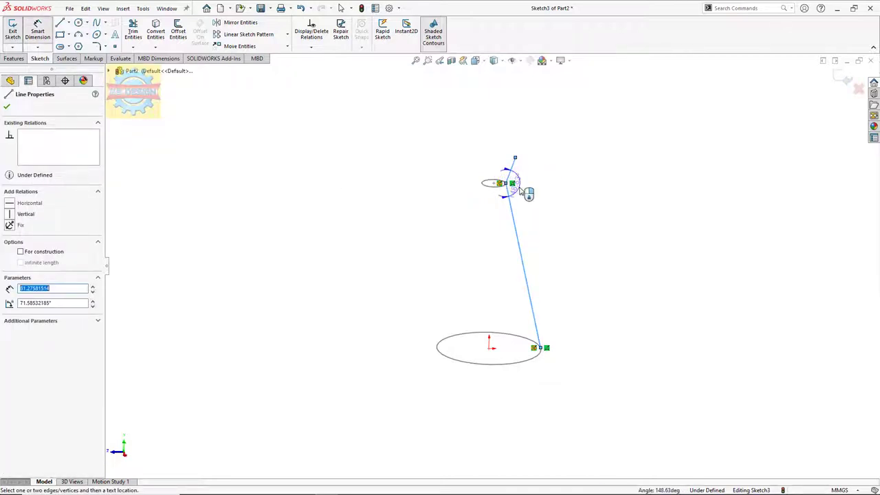
pyautogui.click(523, 194)
pyautogui.write('150')
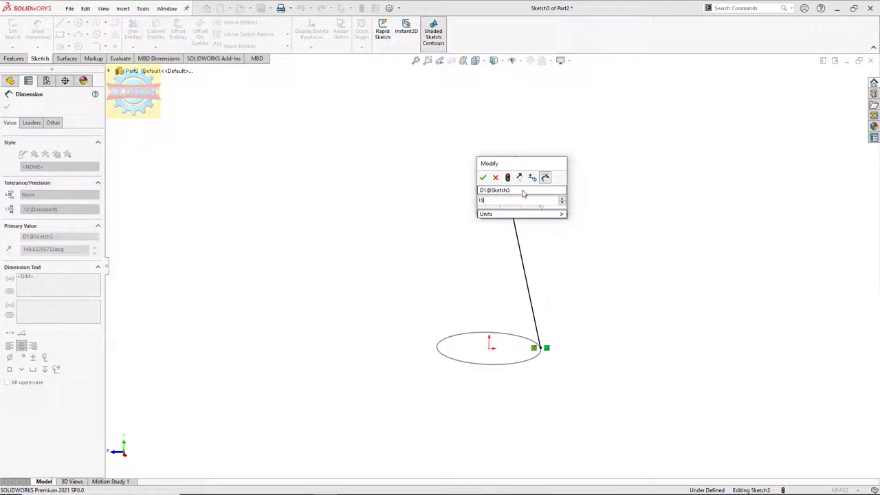
pyautogui.press('Return')
# Set the upper tail's length to 100 mm, fully defining the sketch
pyautogui.click(510, 171)
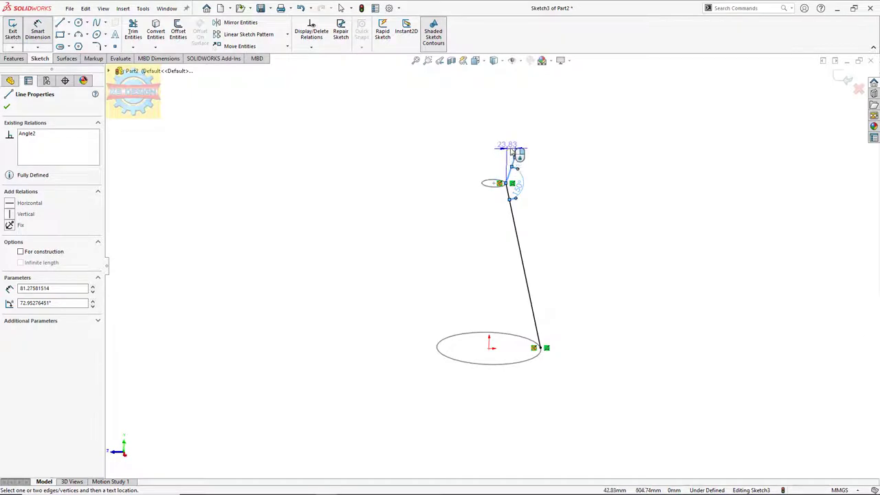
pyautogui.scroll(-3, 515, 165)
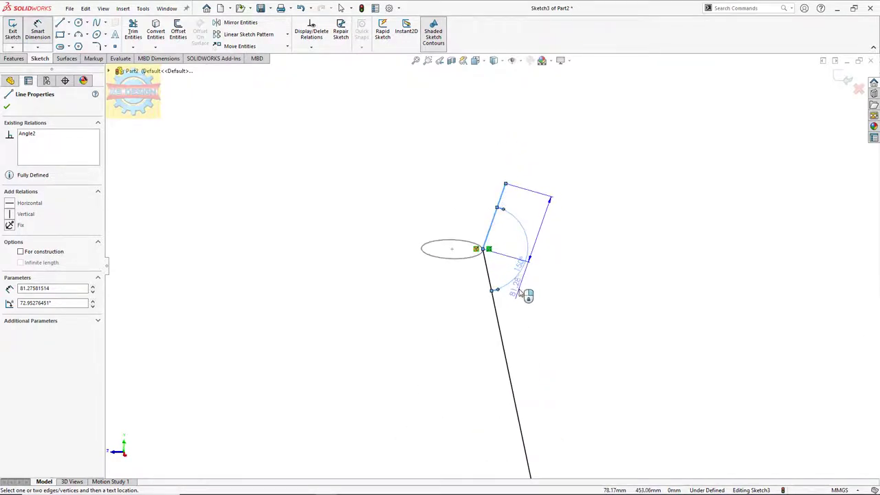
pyautogui.click(519, 291)
pyautogui.write('15')
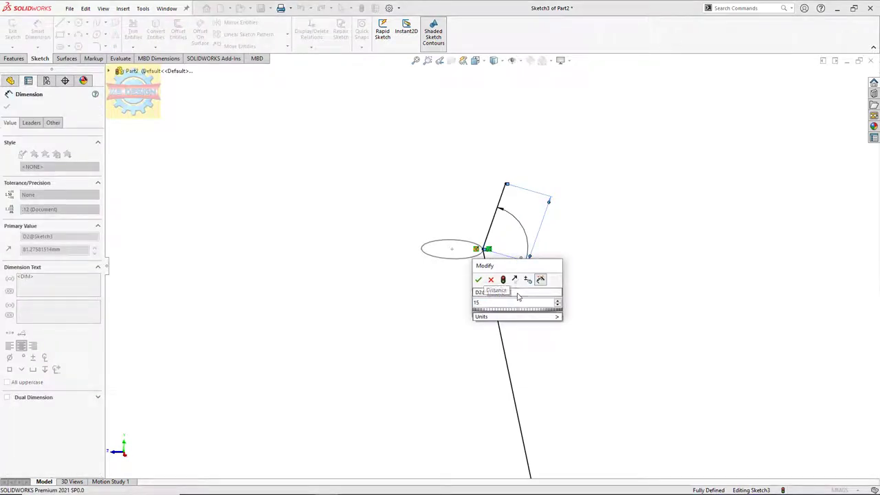
pyautogui.write('00')
pyautogui.press('Return')
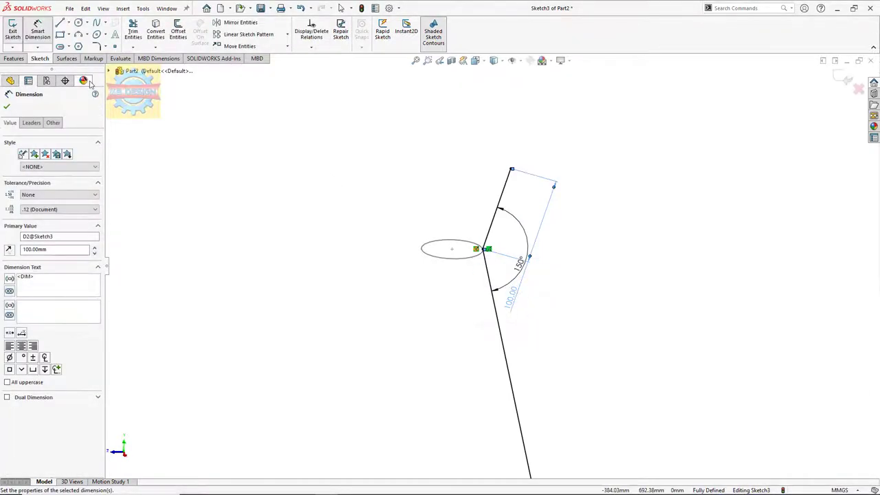
pyautogui.click(99, 49)
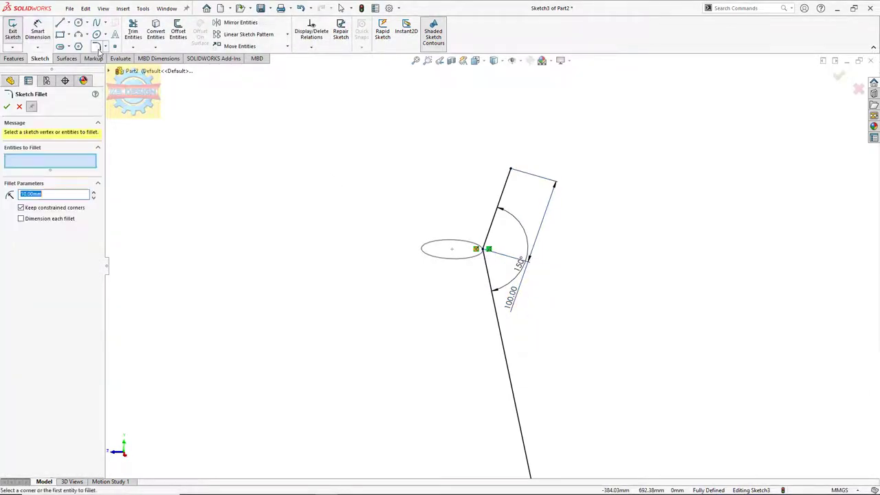
# Round the bend between the two path lines with a 50 mm fillet and exit the sketch
pyautogui.click(486, 253)
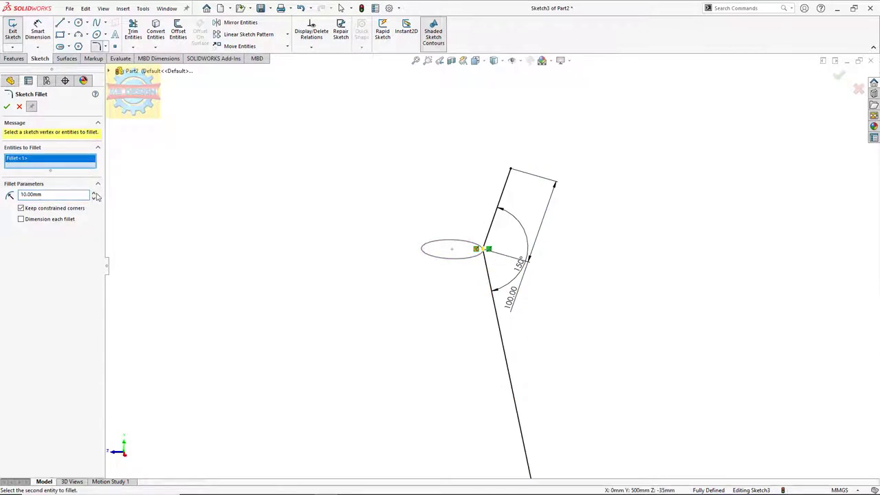
pyautogui.click(7, 106)
pyautogui.click(7, 106)
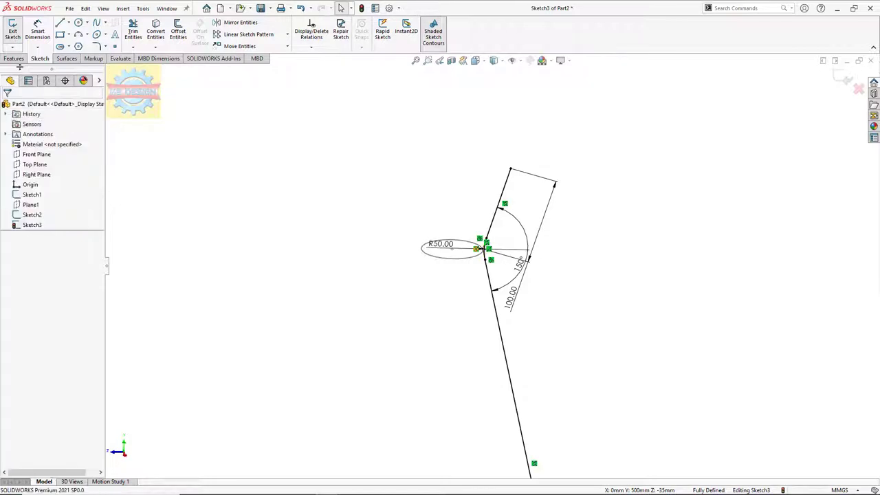
pyautogui.click(15, 41)
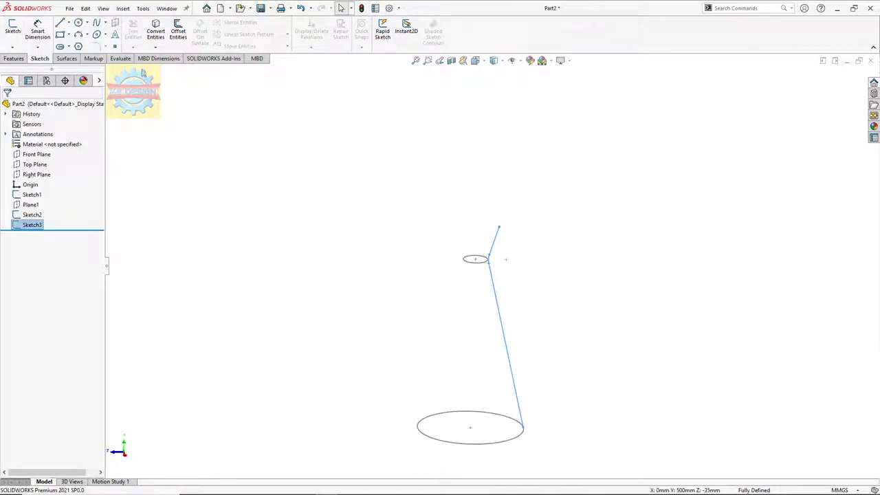
# Sweep a 10 mm circular profile along the Sketch3 path to form the first rod
pyautogui.click(13, 59)
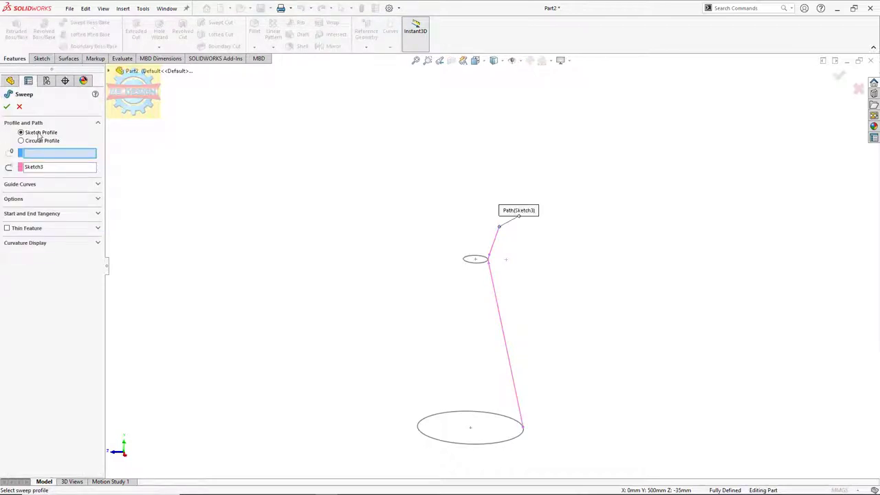
pyautogui.click(35, 141)
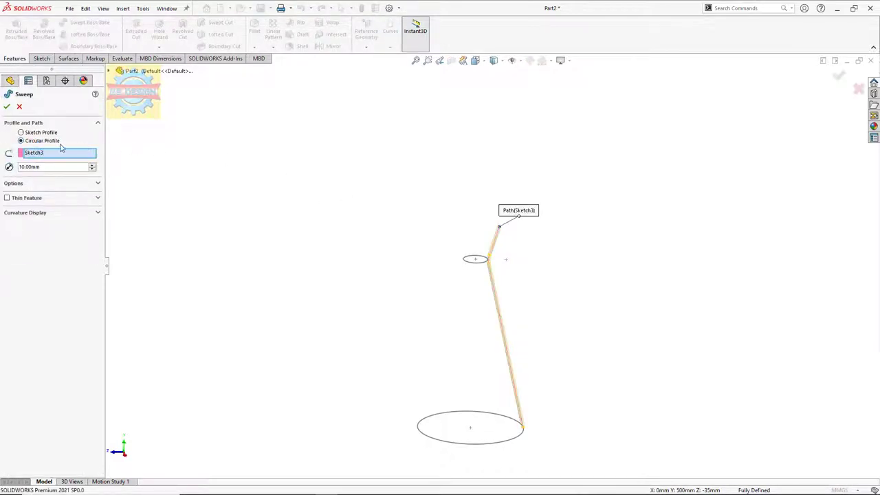
pyautogui.click(7, 107)
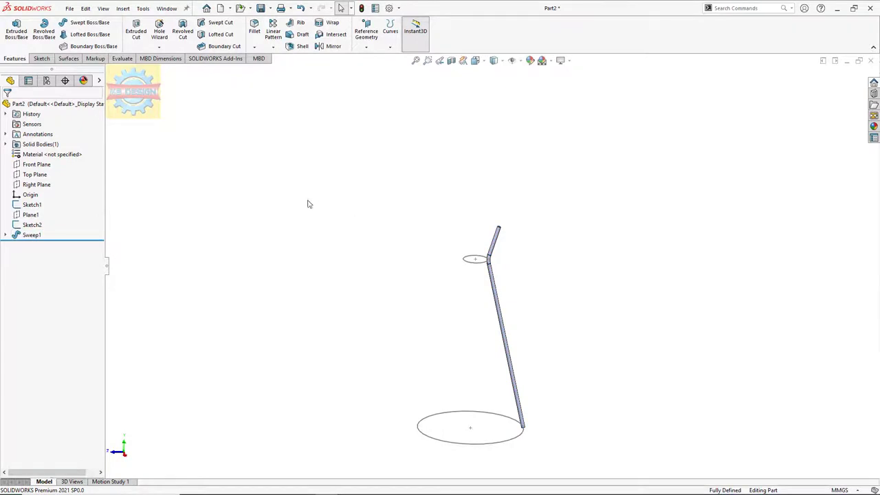
# Select the Front and Right Planes as references for a new axis
pyautogui.click(36, 164)
pyautogui.keyDown('ctrl'); pyautogui.click(36, 184); pyautogui.keyUp('ctrl')
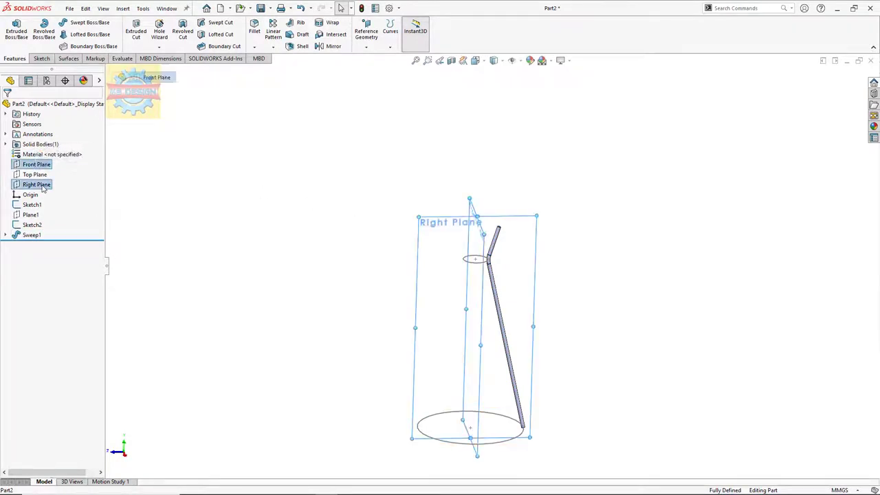
pyautogui.click(367, 31)
# Create Axis1 at the planes' intersection and pattern the rod body 14 times around it
pyautogui.click(392, 69)
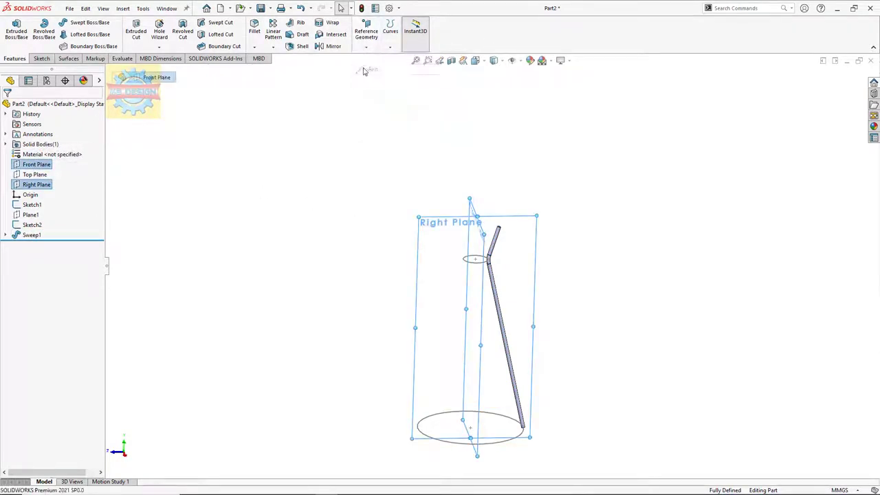
pyautogui.click(7, 105)
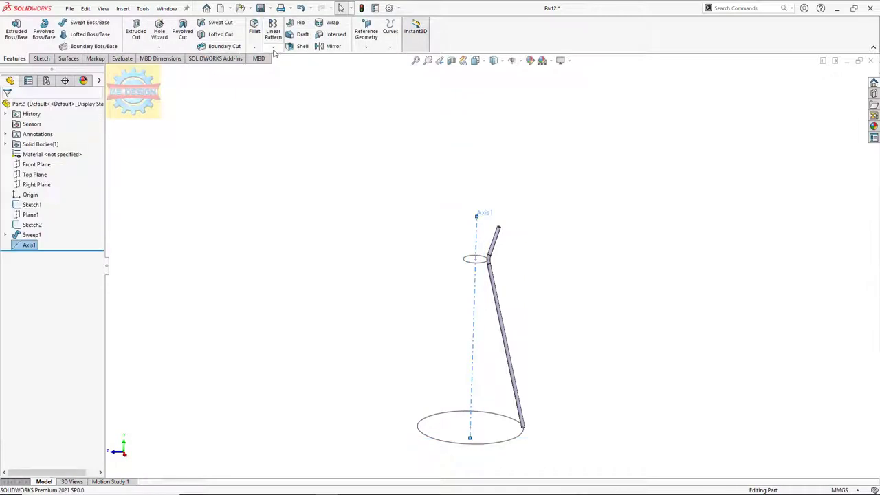
pyautogui.click(273, 47)
pyautogui.click(288, 69)
pyautogui.write('2414')
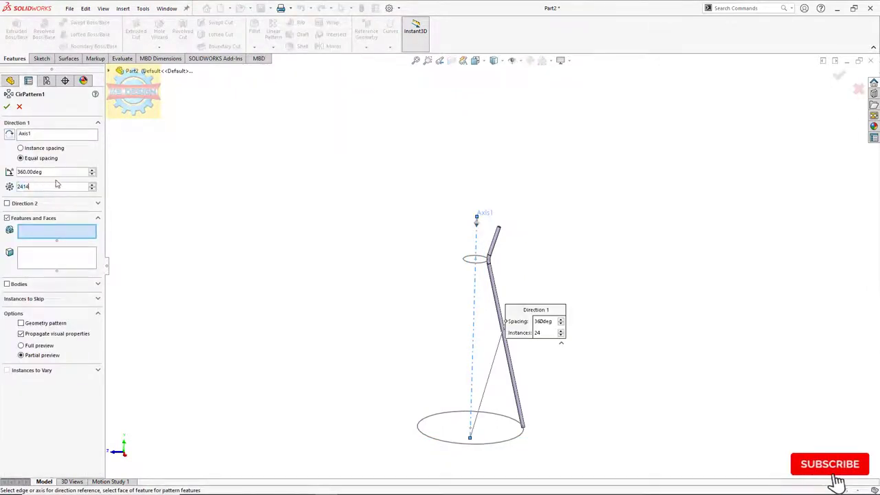
pyautogui.press('BackSpace')
pyautogui.press('BackSpace')
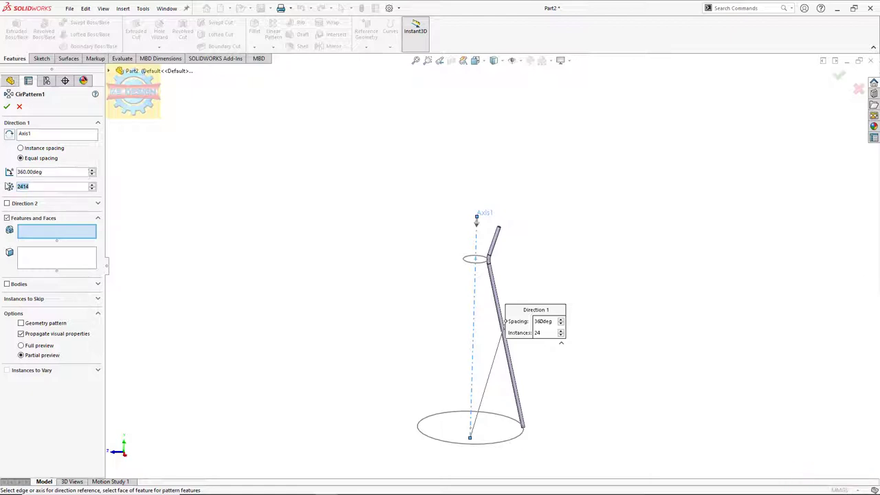
pyautogui.click(18, 286)
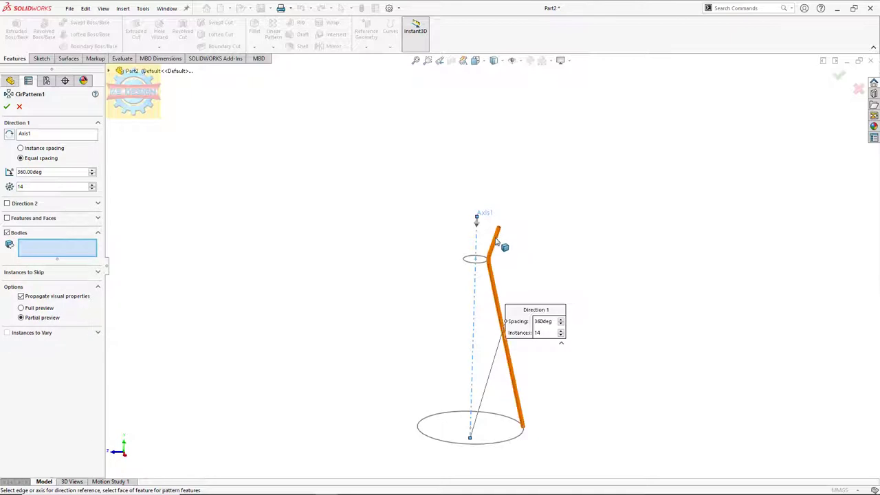
pyautogui.click(497, 241)
pyautogui.click(7, 107)
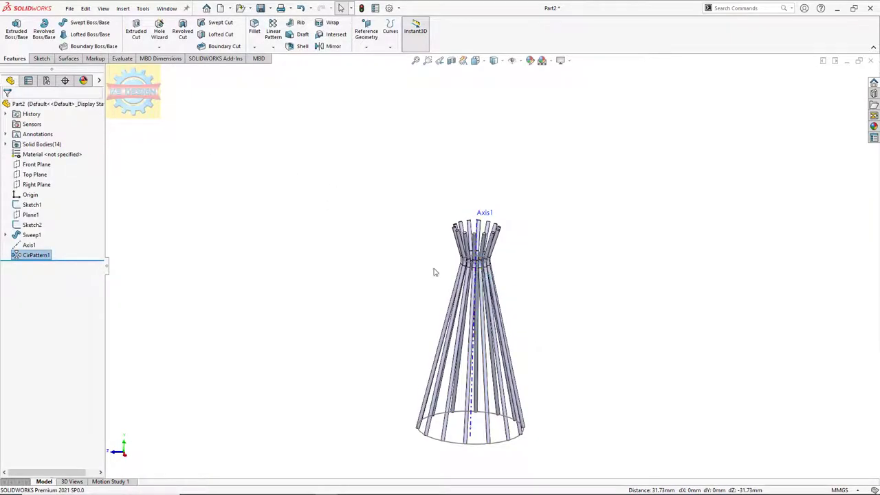
# Hide Sketch1, Sketch2 and Axis1
pyautogui.click(31, 204)
pyautogui.click(37, 188)
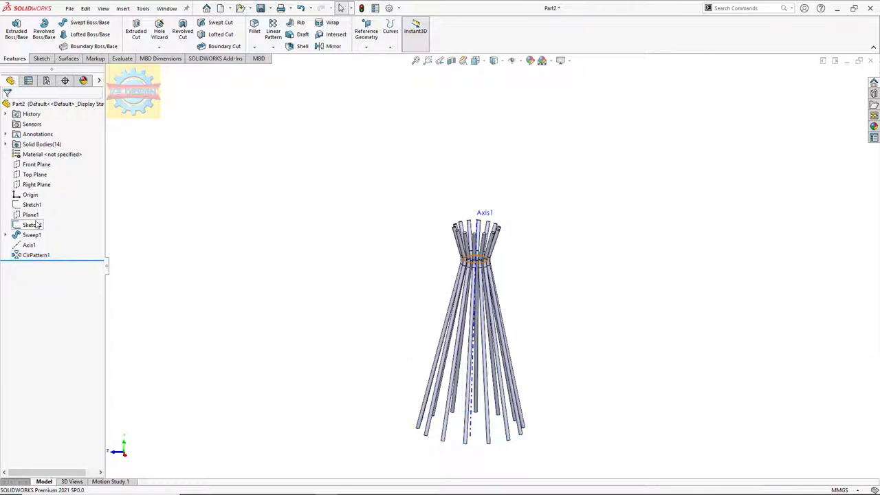
pyautogui.click(32, 225)
pyautogui.click(37, 209)
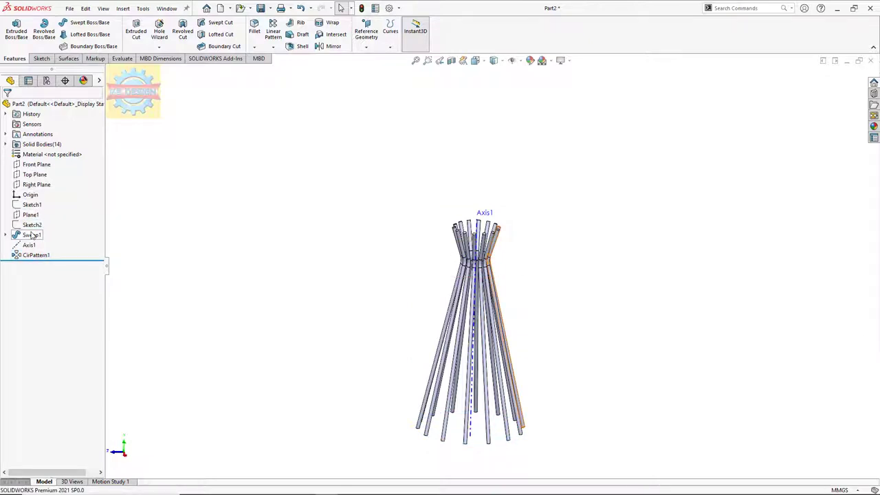
pyautogui.click(29, 245)
pyautogui.click(38, 229)
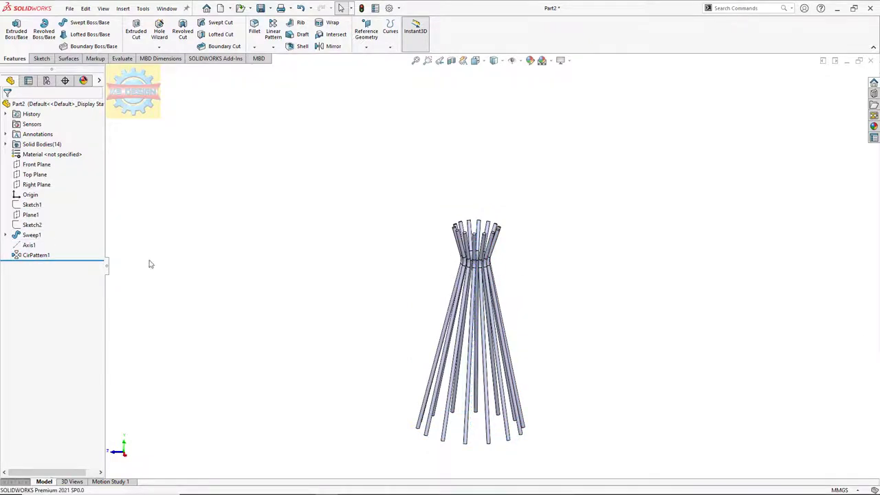
pyautogui.moveTo(349, 301); pyautogui.dragTo(357, 254, button='middle')
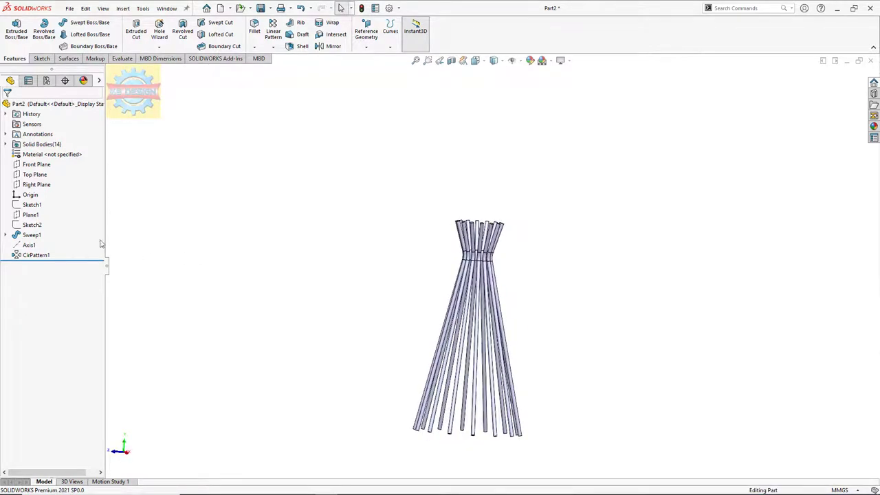
# Sweep a 10 mm circular profile along the base circle Sketch1 to form the joining ring
pyautogui.click(32, 204)
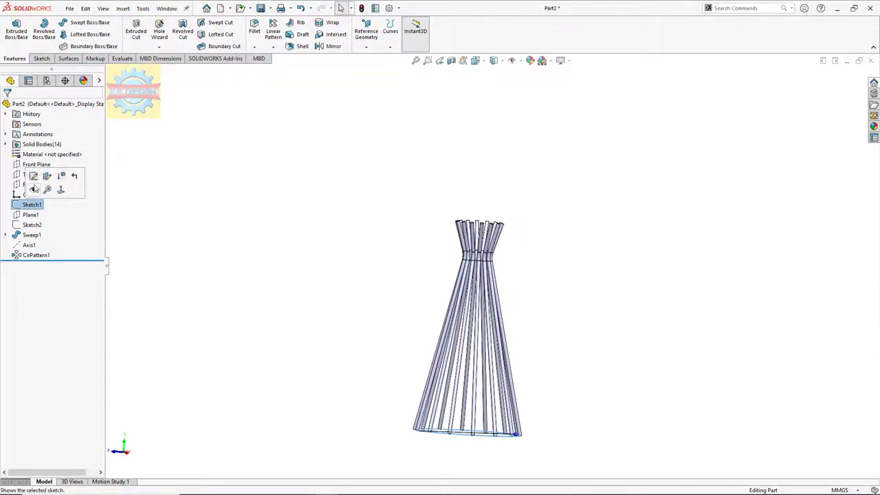
pyautogui.click(88, 20)
pyautogui.click(21, 140)
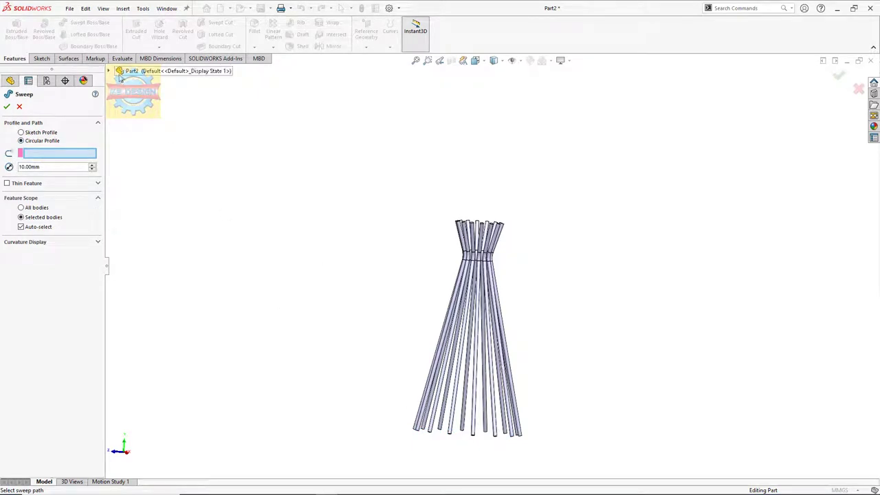
pyautogui.click(109, 71)
pyautogui.click(145, 172)
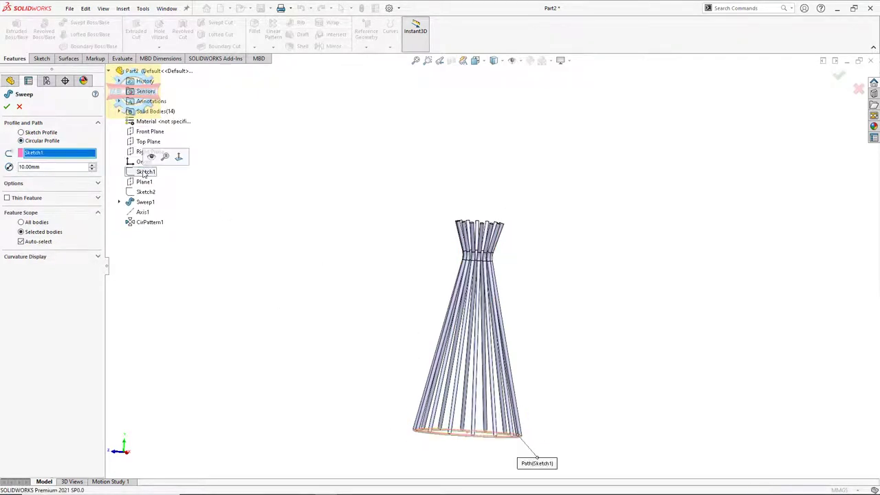
pyautogui.click(7, 107)
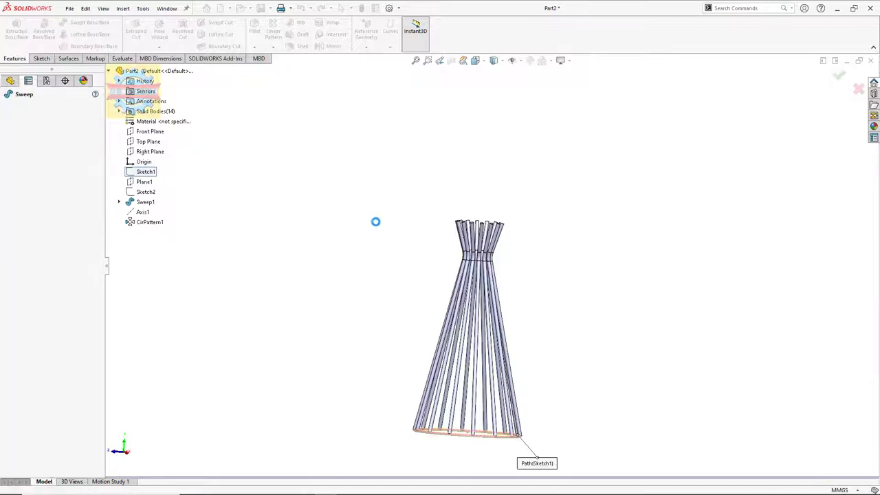
pyautogui.moveTo(385, 230)
pyautogui.mouseDown(button='middle')
pyautogui.moveTo(402, 264)
pyautogui.moveTo(387, 278)
pyautogui.mouseUp(button='middle')
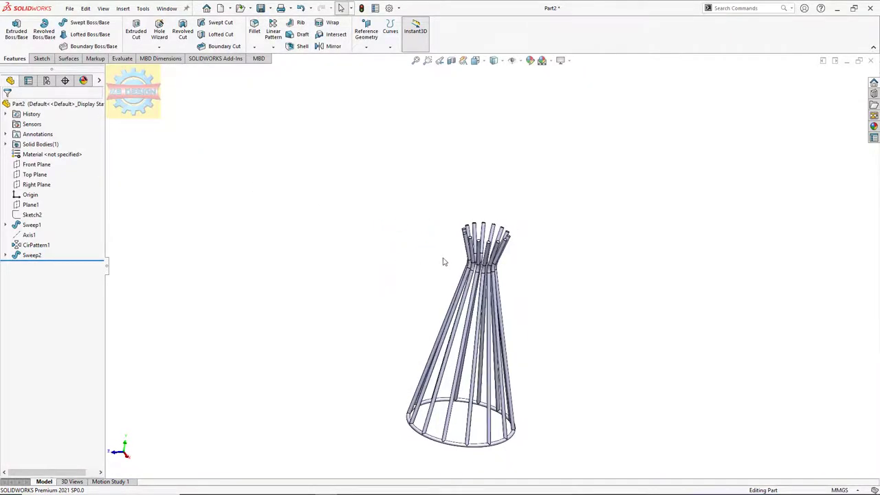
# On the Front Plane, sketch a corner rectangle spanning above all the rod tops
pyautogui.click(37, 164)
pyautogui.click(93, 150)
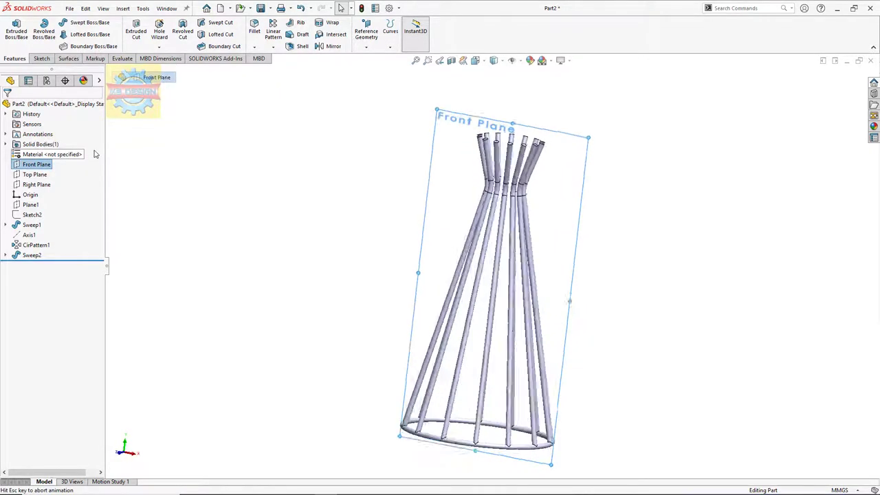
pyautogui.scroll(3, 492, 154)
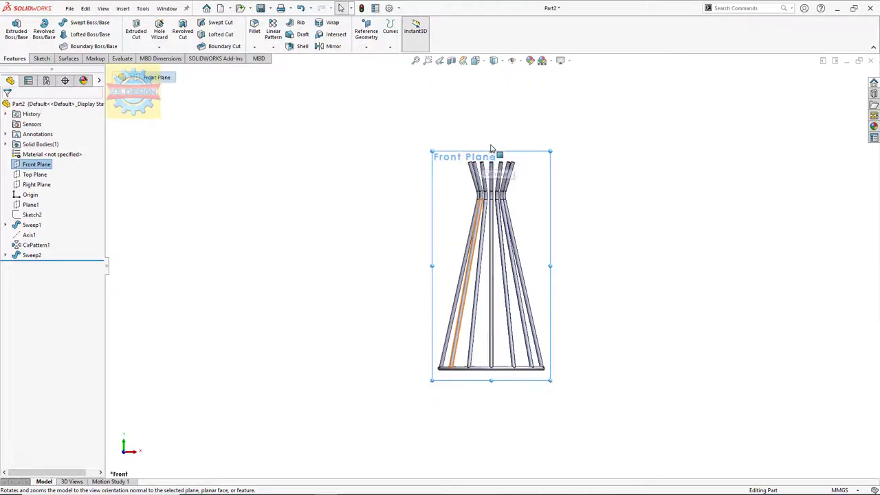
pyautogui.scroll(-5, 492, 155)
pyautogui.click(41, 58)
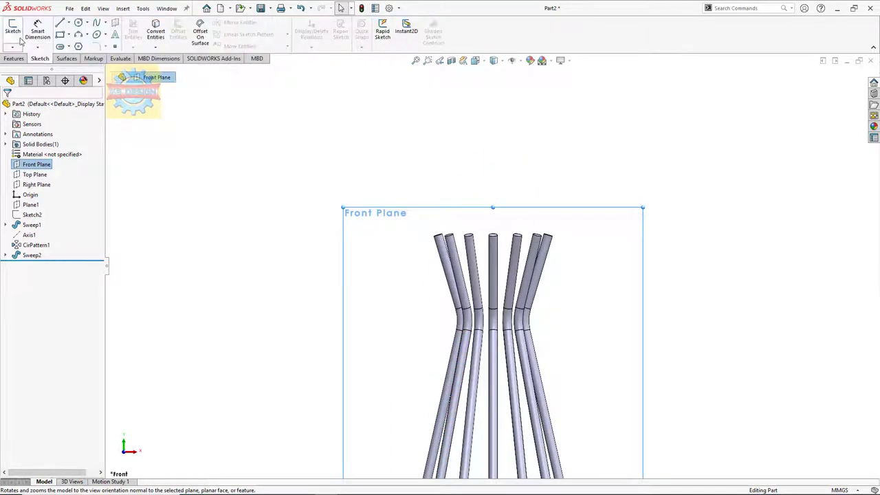
pyautogui.click(13, 30)
pyautogui.click(60, 36)
pyautogui.scroll(-6, 480, 108)
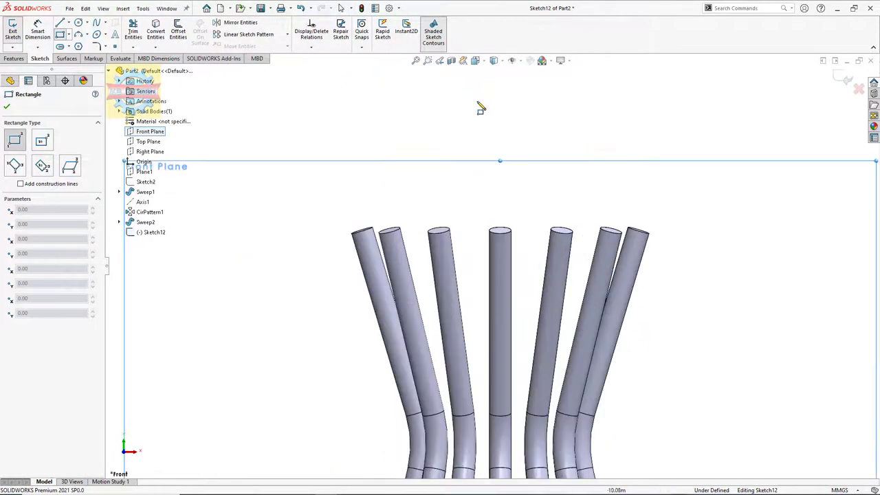
pyautogui.click(352, 233)
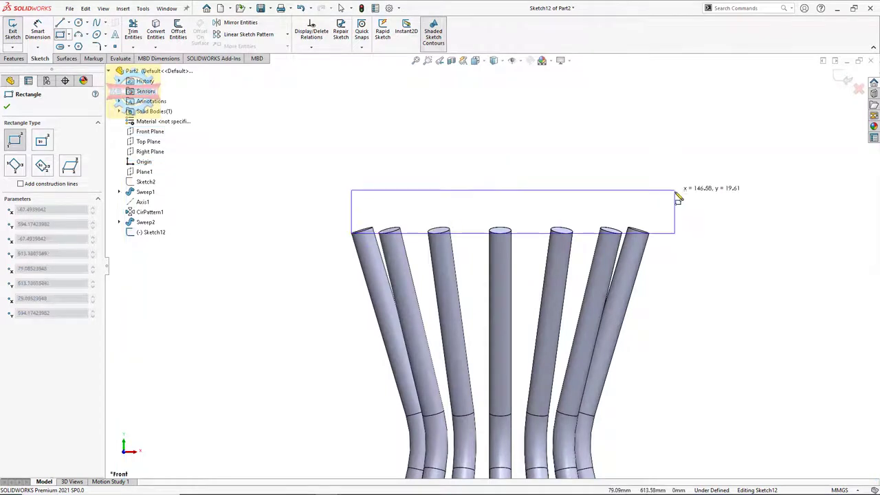
pyautogui.click(683, 190)
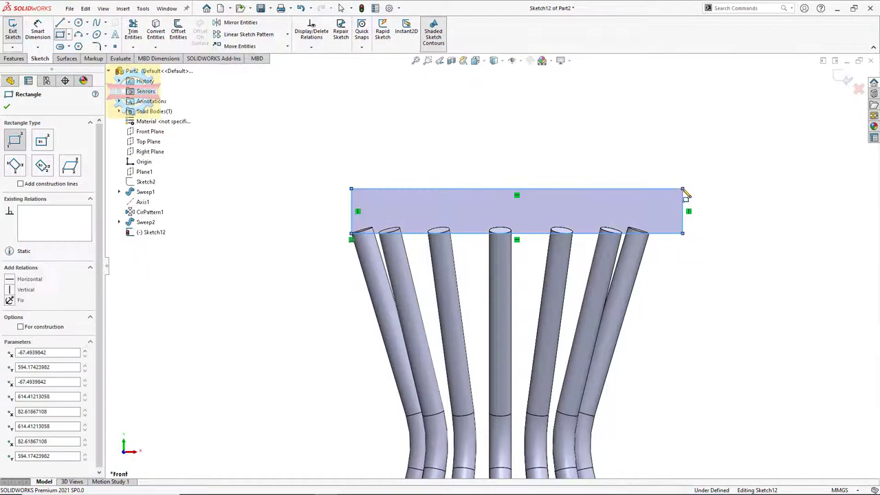
# Extruded-cut the rectangle Through All in both directions, keeping all bodies, to level the rod tops
pyautogui.click(10, 59)
pyautogui.click(136, 33)
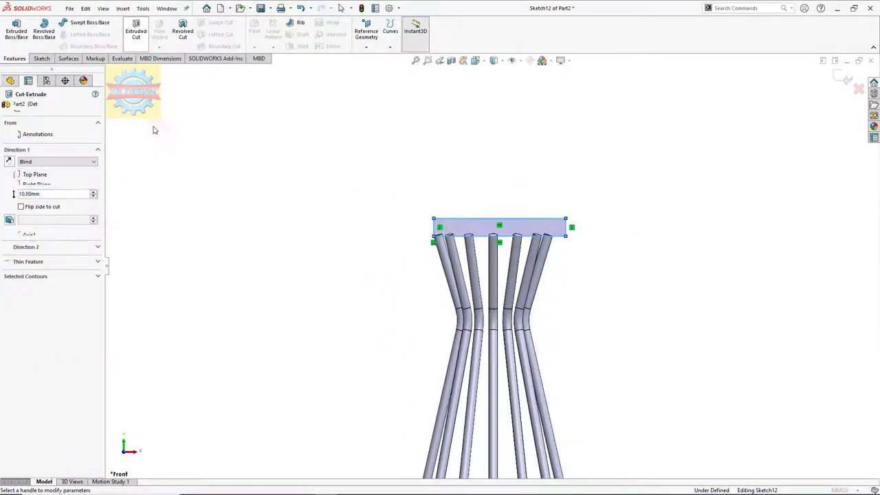
pyautogui.click(58, 162)
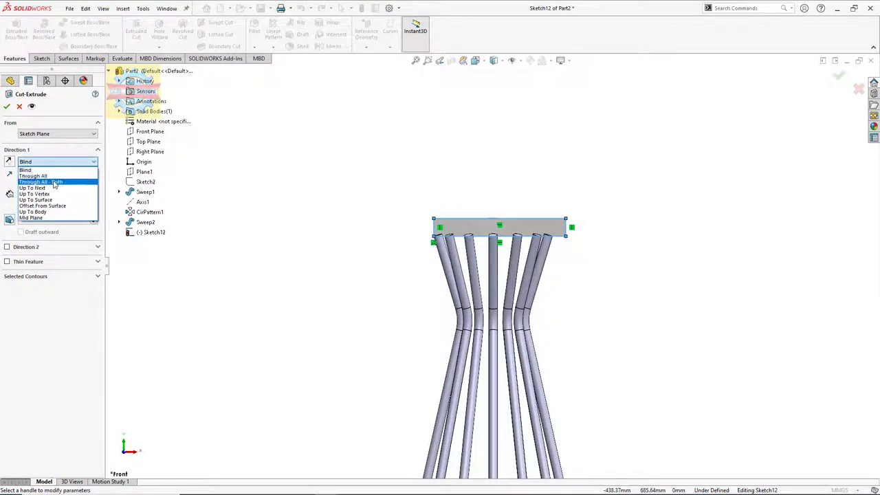
pyautogui.click(53, 180)
pyautogui.click(8, 106)
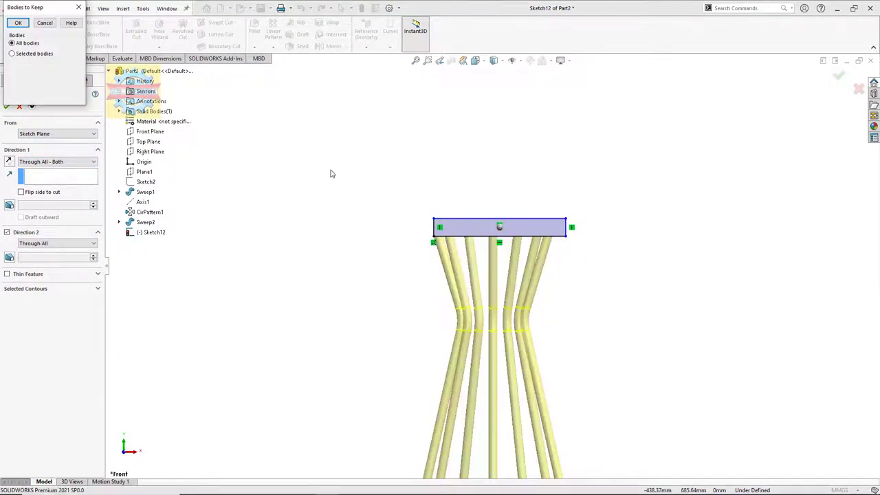
pyautogui.click(18, 23)
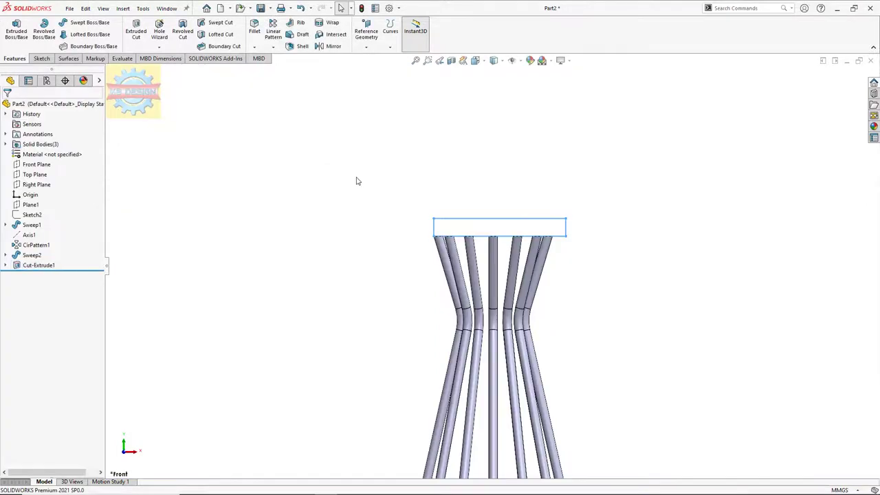
pyautogui.moveTo(356, 180); pyautogui.dragTo(428, 261, button='middle')
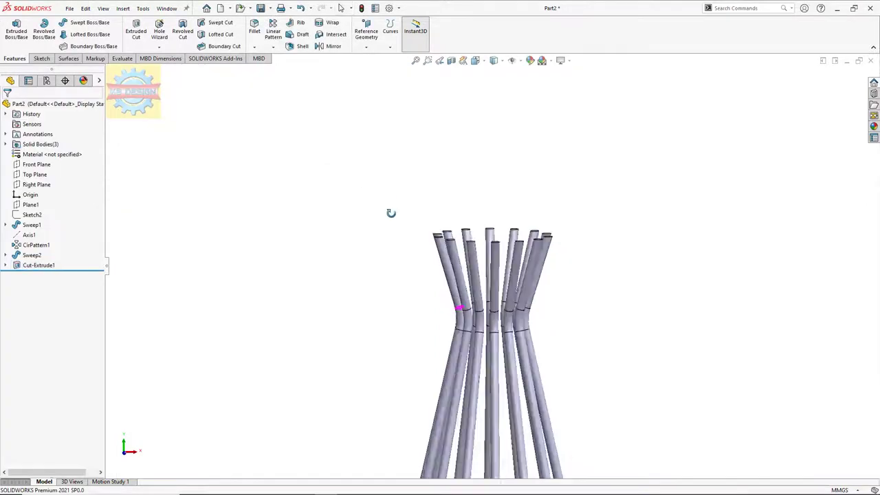
# On a rod end face, sketch a circle centred at the origin with a 350 mm diameter
pyautogui.click(437, 238)
pyautogui.click(481, 210)
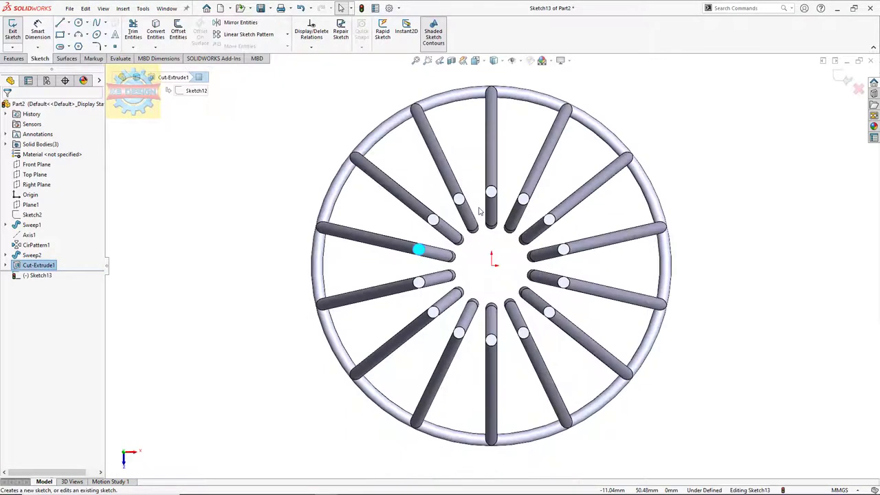
pyautogui.click(78, 23)
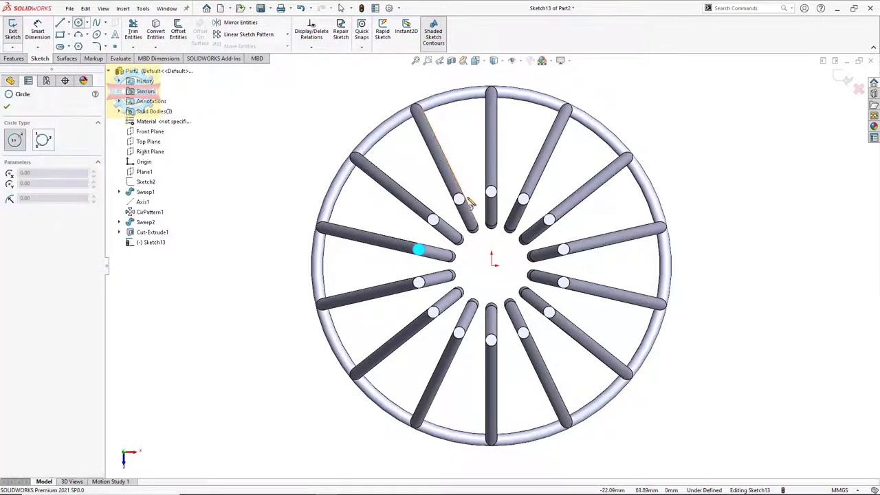
pyautogui.click(492, 260)
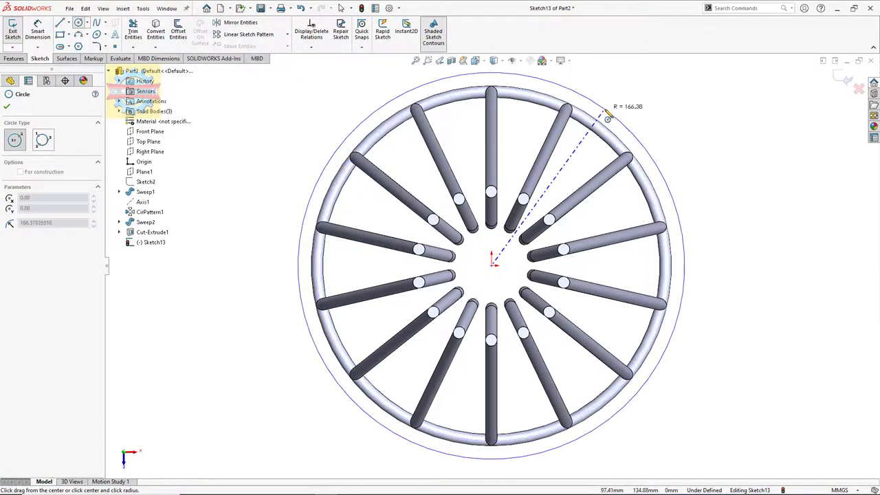
pyautogui.click(610, 112)
pyautogui.click(37, 29)
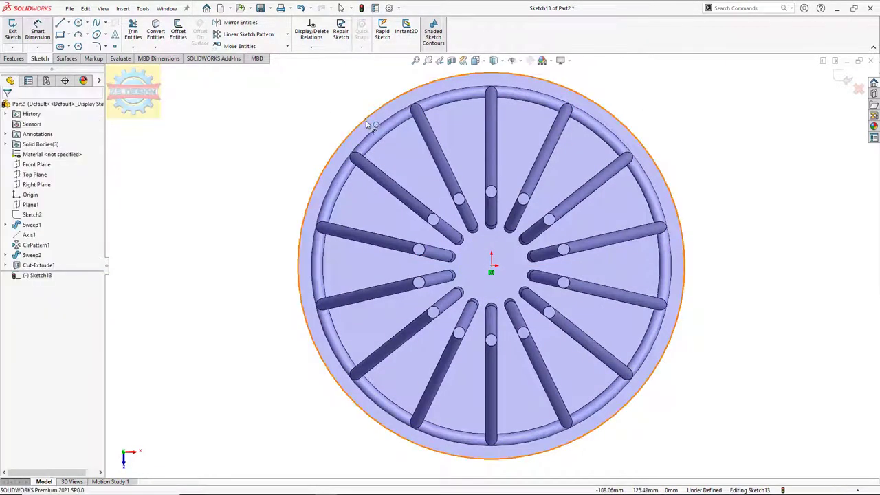
pyautogui.click(370, 124)
pyautogui.click(400, 147)
pyautogui.write('3')
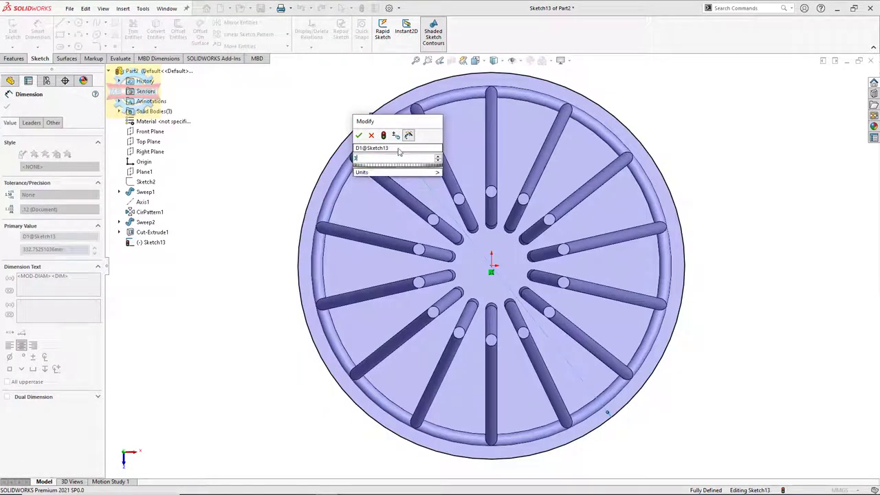
pyautogui.write('00')
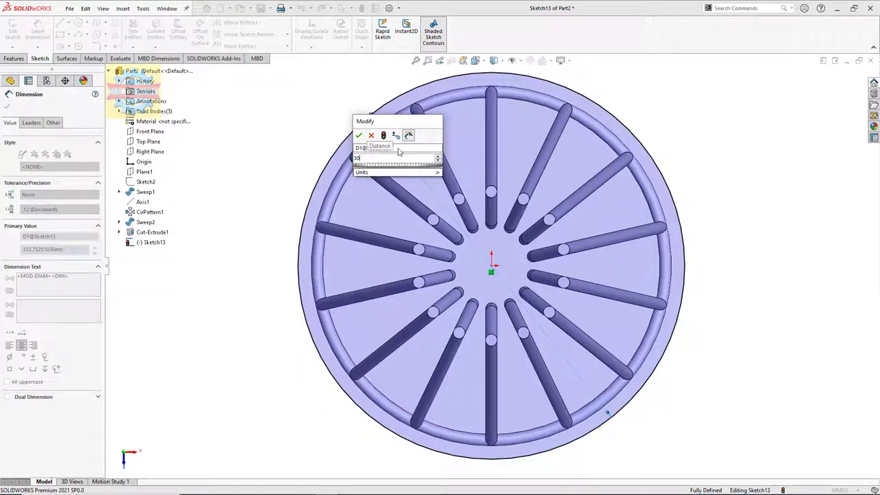
pyautogui.press('Return')
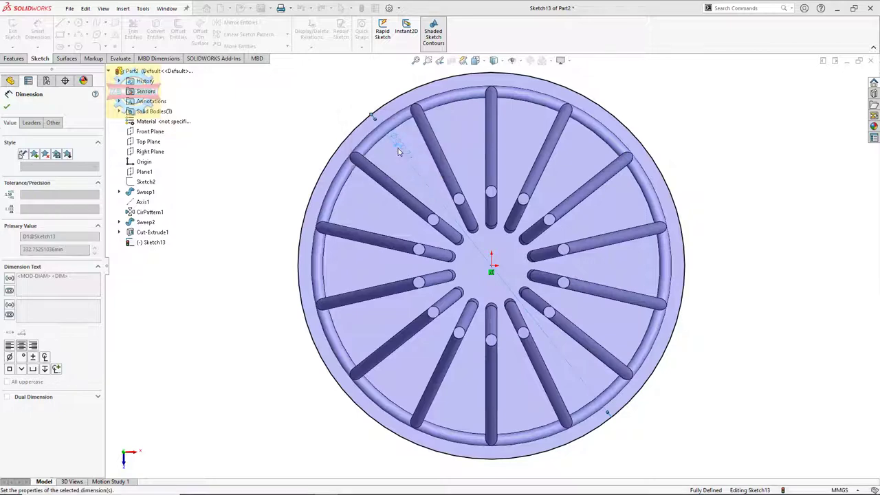
# Extrude the circle into a 10 mm thick tabletop disc
pyautogui.click(14, 58)
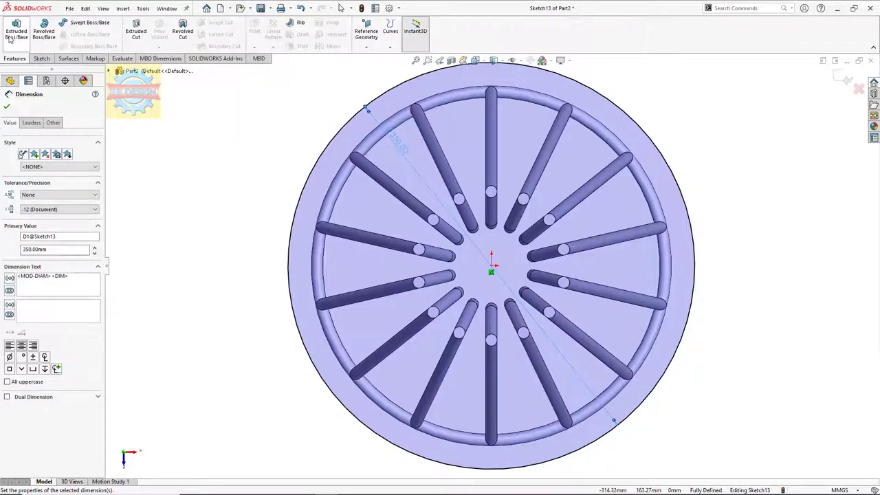
pyautogui.click(16, 31)
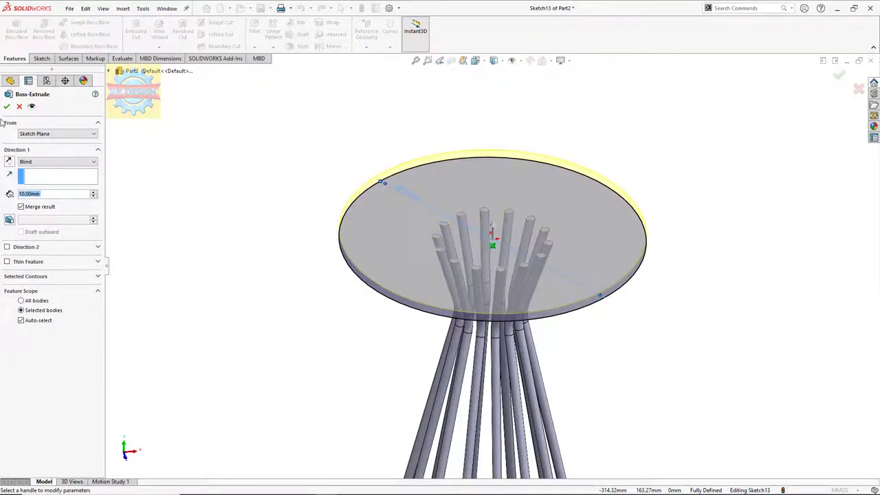
pyautogui.click(7, 106)
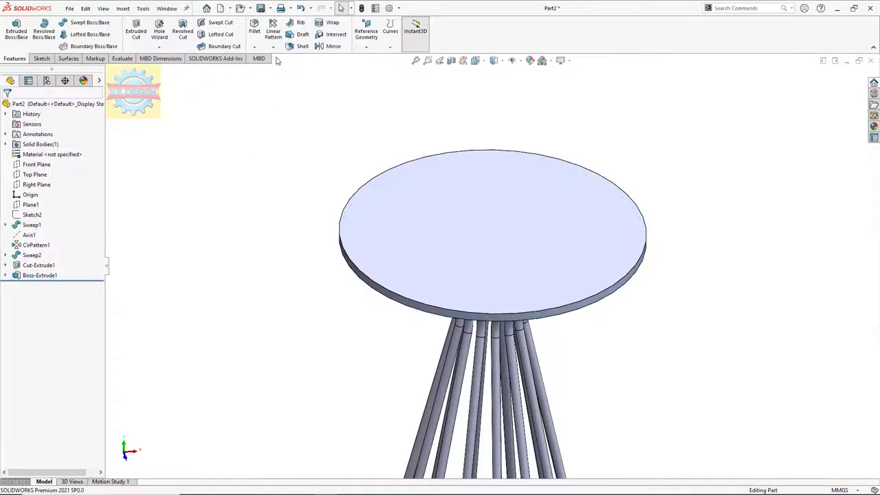
# Apply a 2 mm fillet to the tabletop's outer edge and top face, then zoom to fit
pyautogui.click(257, 26)
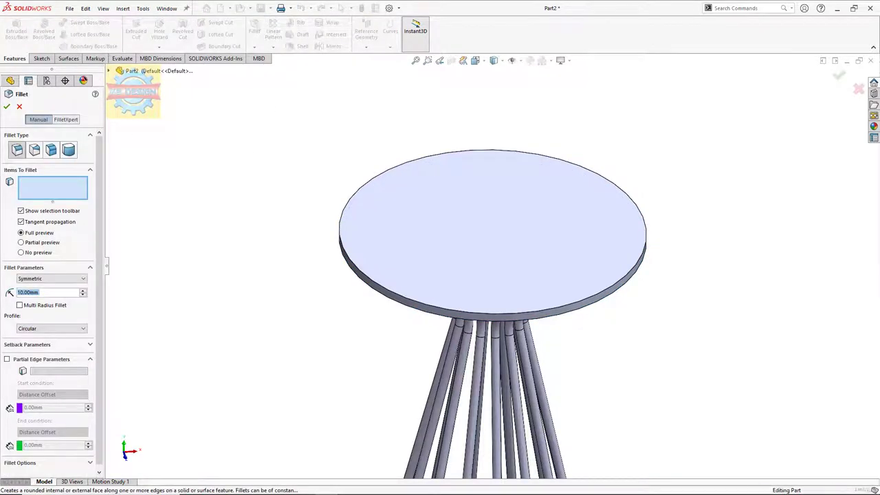
pyautogui.write('2')
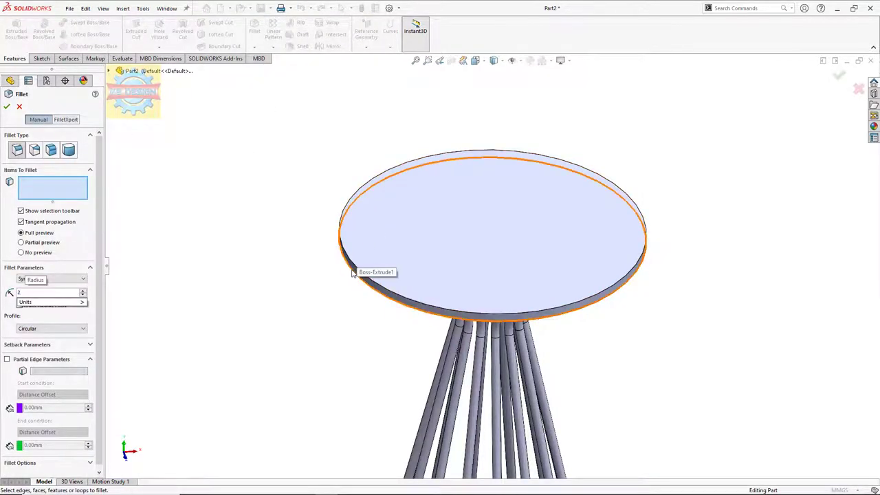
pyautogui.click(354, 273)
pyautogui.click(355, 268)
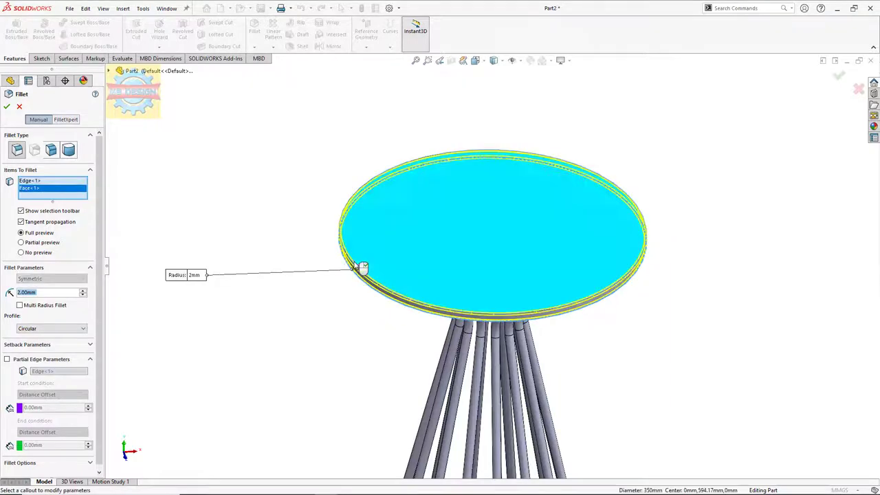
pyautogui.click(8, 107)
pyautogui.press('f')
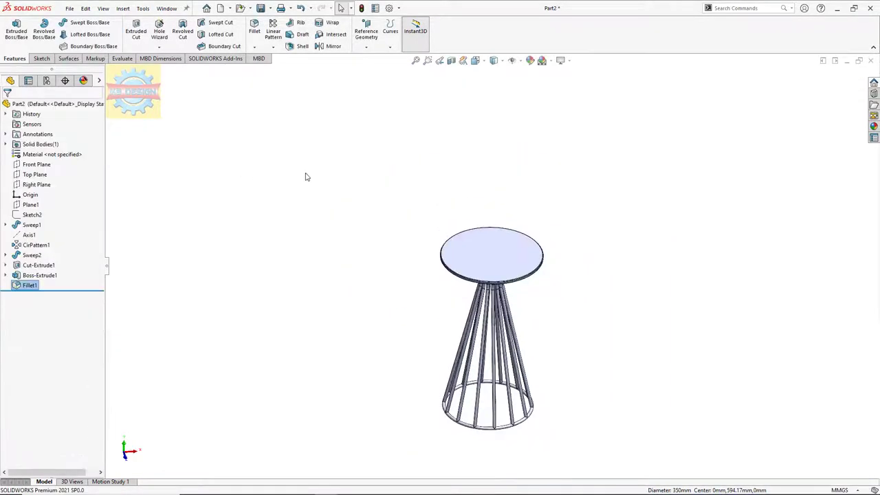
pyautogui.scroll(3, 507, 363)
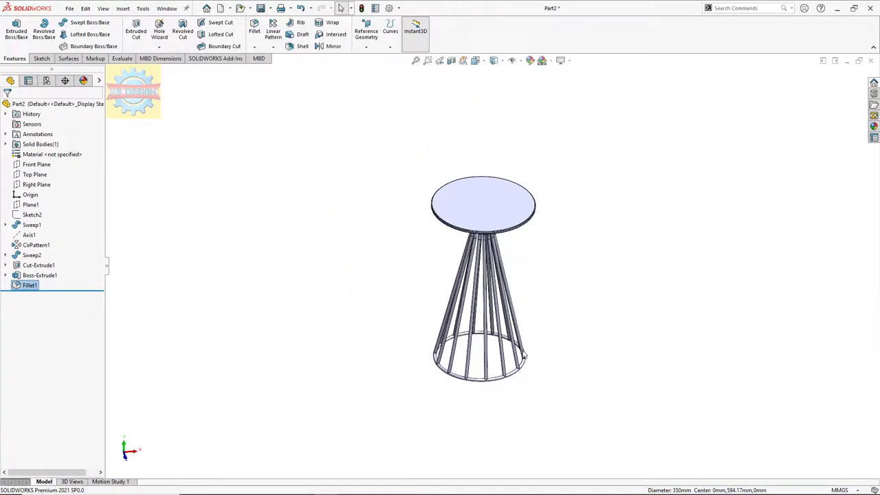
# Set the whole part's appearance colour to grey, RGB 128, 128, 128
pyautogui.rightClick(96, 103)
pyautogui.click(116, 110)
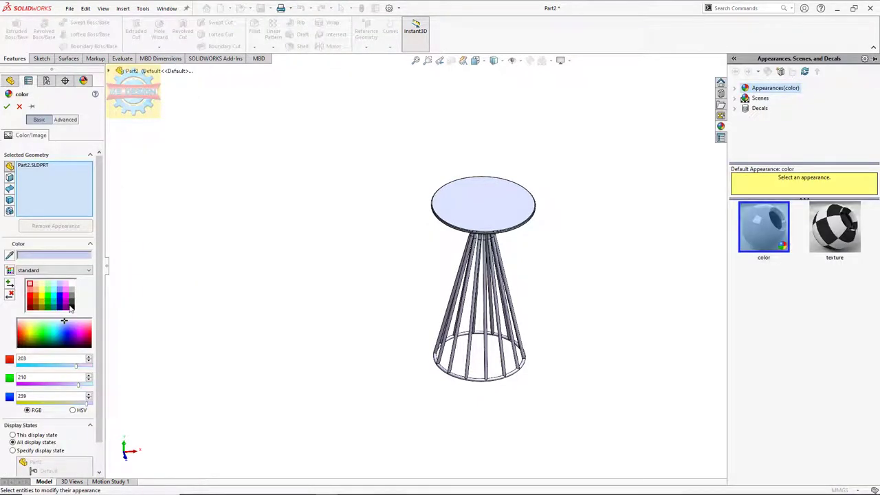
pyautogui.click(70, 300)
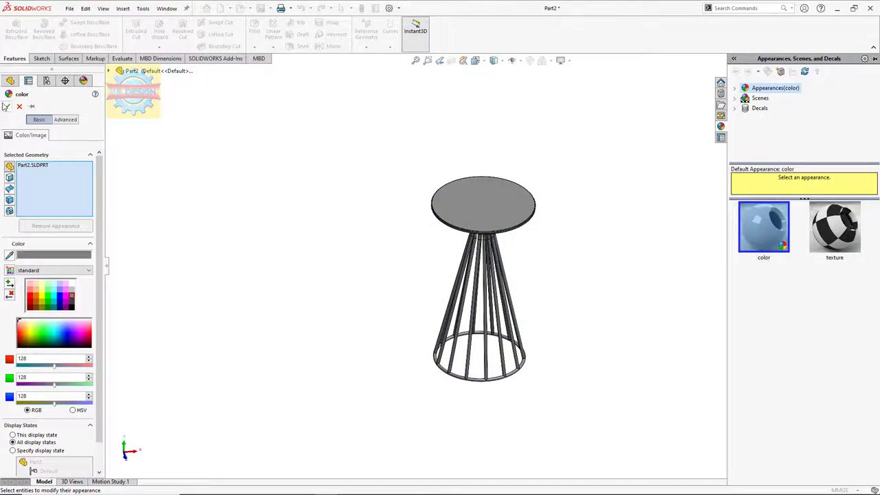